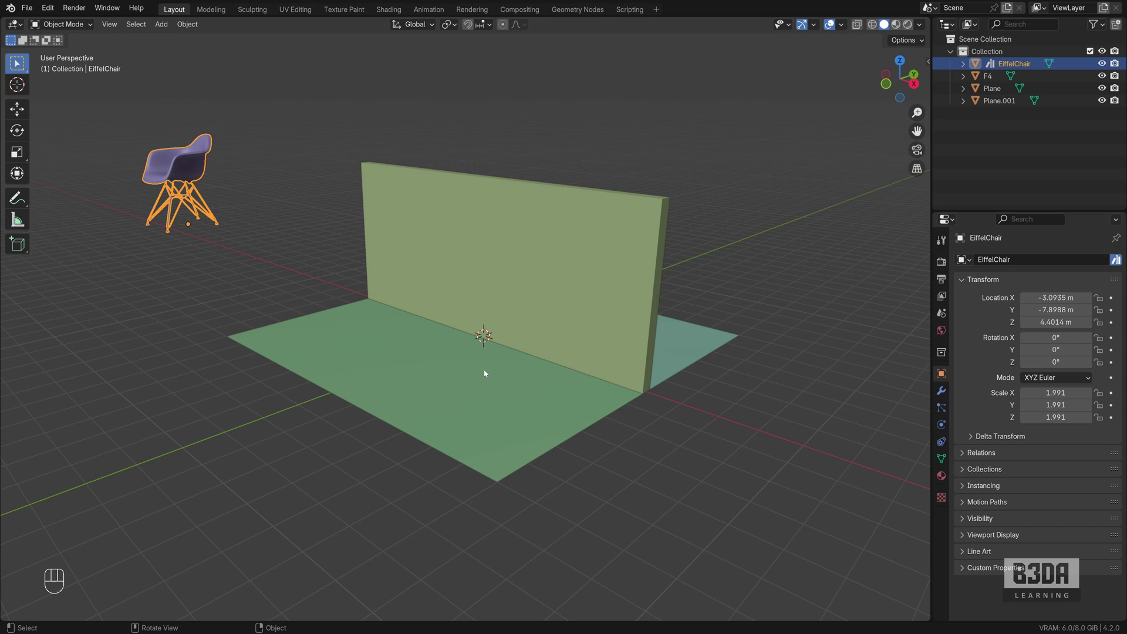
Review the snapping options, then zoom and pan to frame the chair, floor and wall.
click(490, 25)
mouse_move(194, 226)
middle_down()
mouse_move(205, 238)
mouse_move(196, 281)
mouse_move(184, 200)
mouse_move(392, 244)
mouse_move(173, 243)
mouse_move(195, 240)
middle_up()
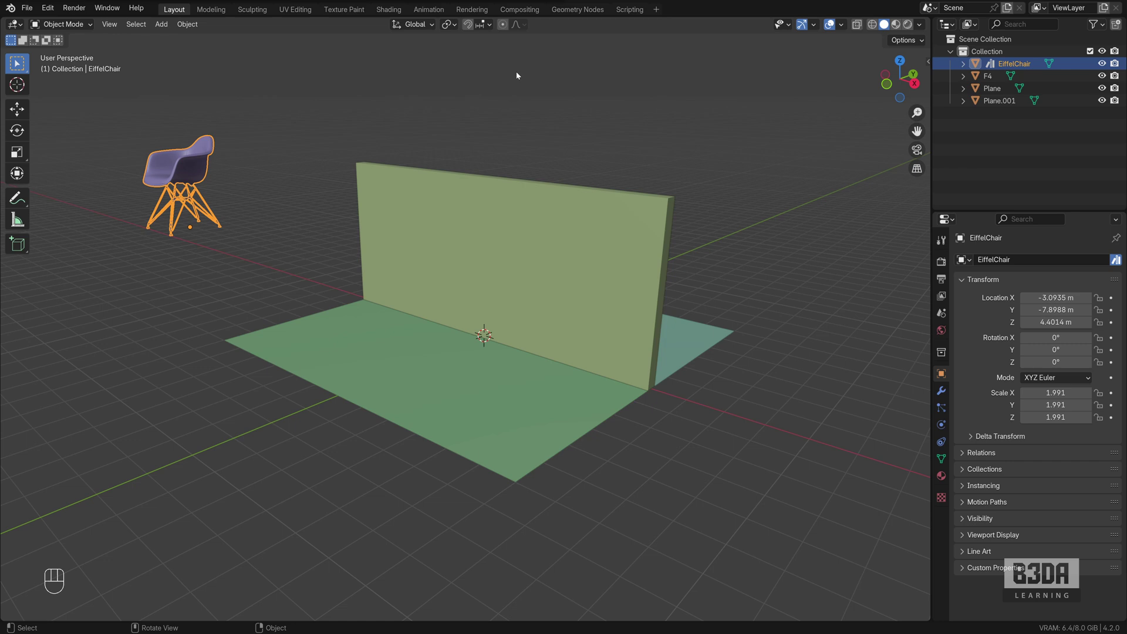
shift+middle_drag(251, 257, 292, 350)
scroll(368, 279, up, 3)
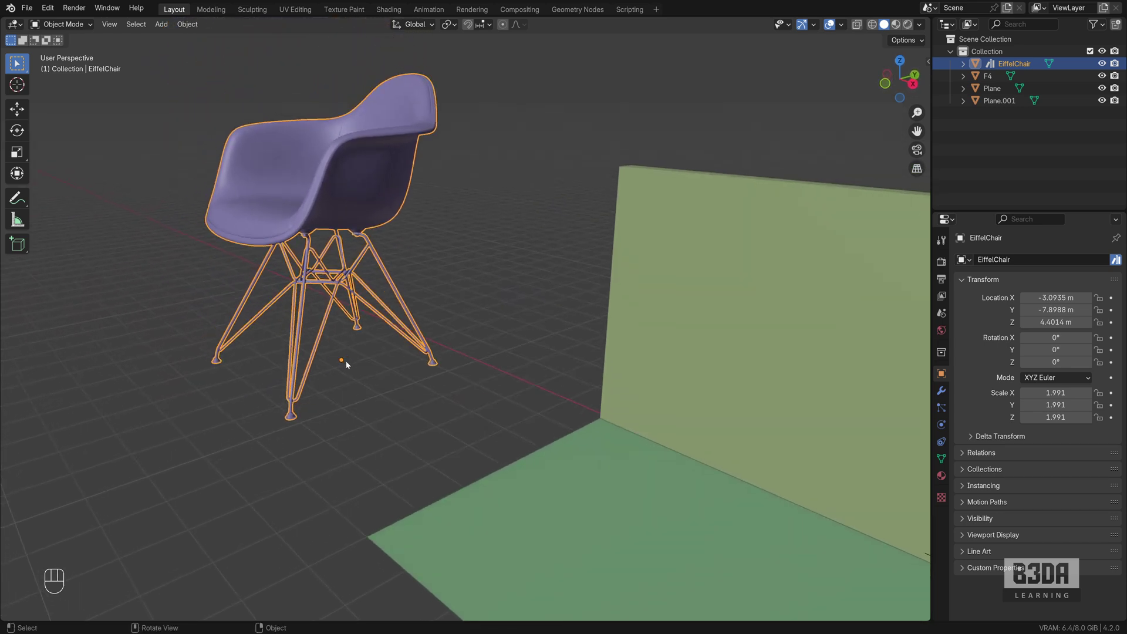
scroll(346, 360, down, 5)
shift+middle_drag(385, 386, 276, 316)
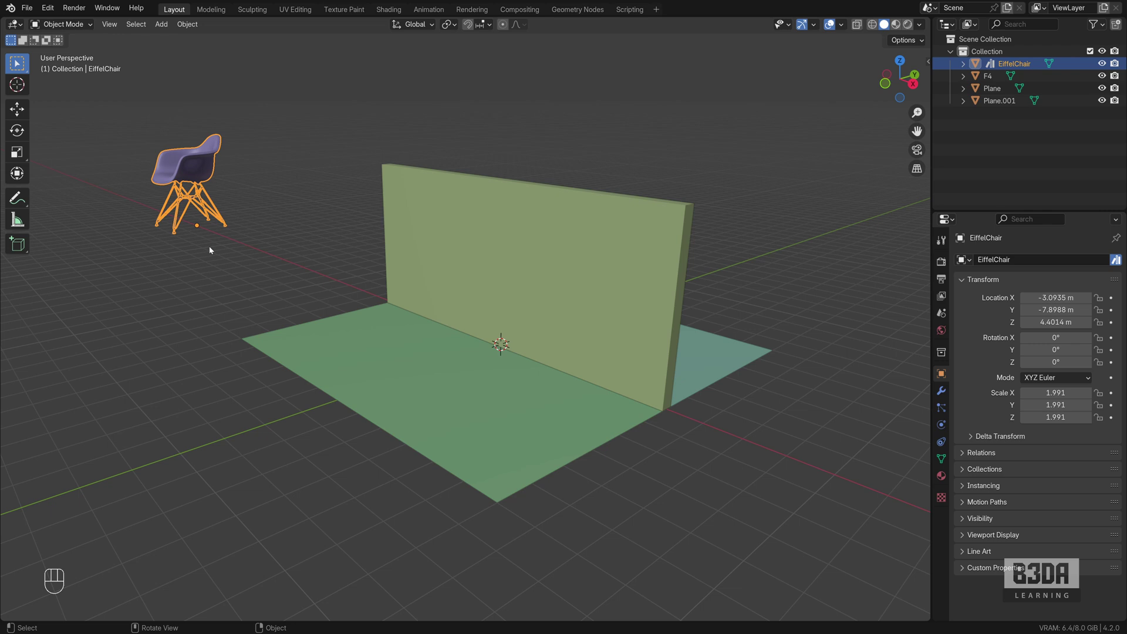
Snap the 3D cursor to the centre vertex of floor F4 in Edit Mode, then return to Object Mode.
click(482, 425)
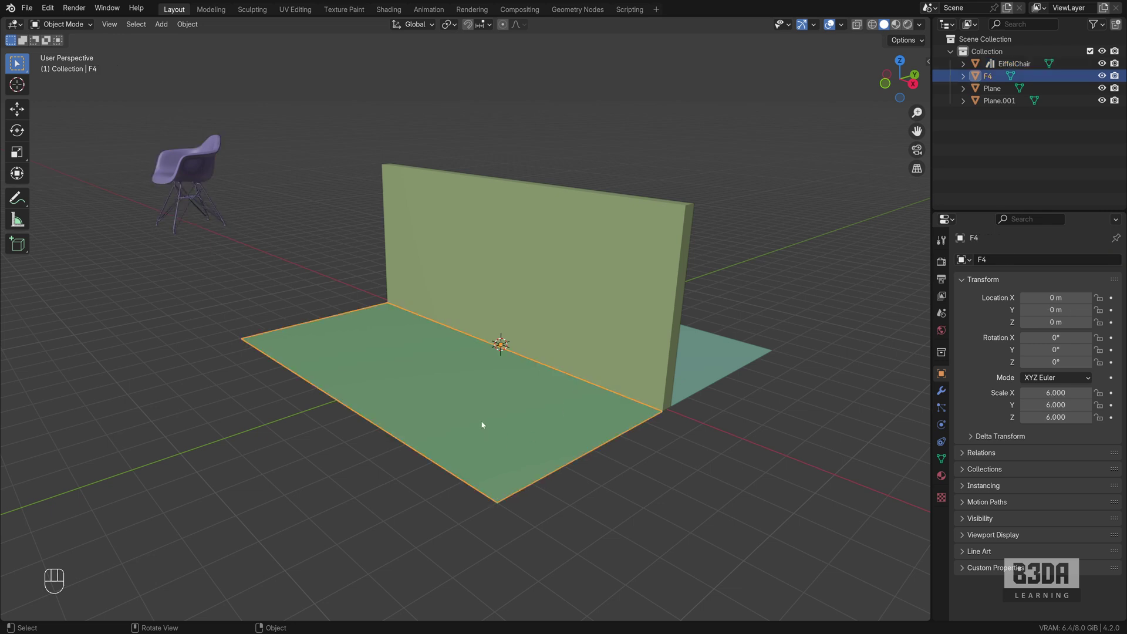
key(Tab)
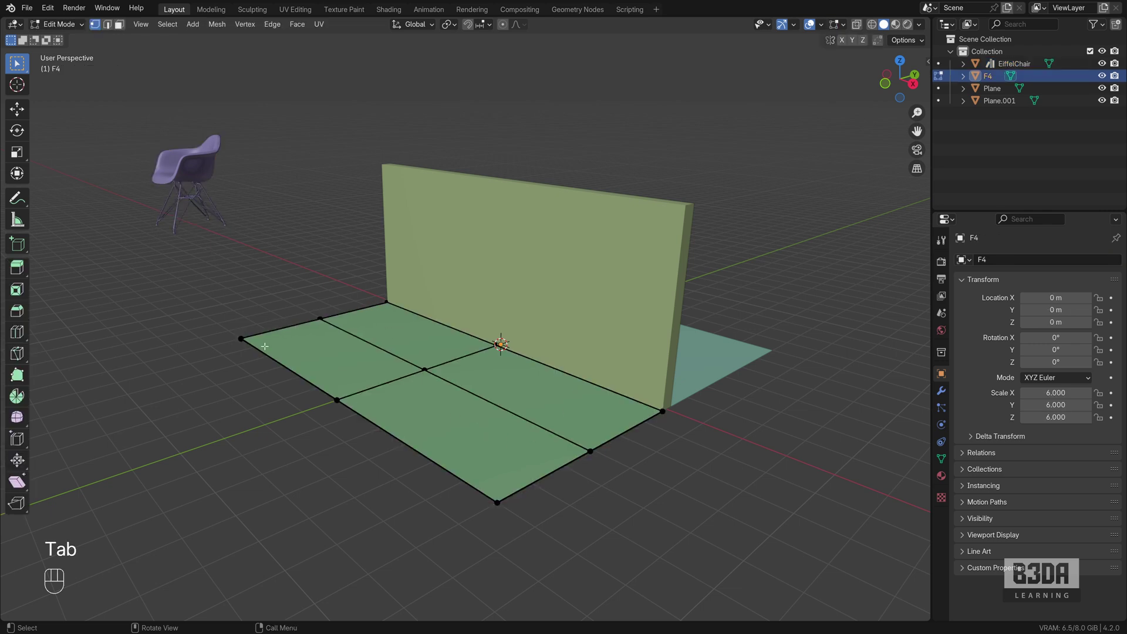
click(424, 369)
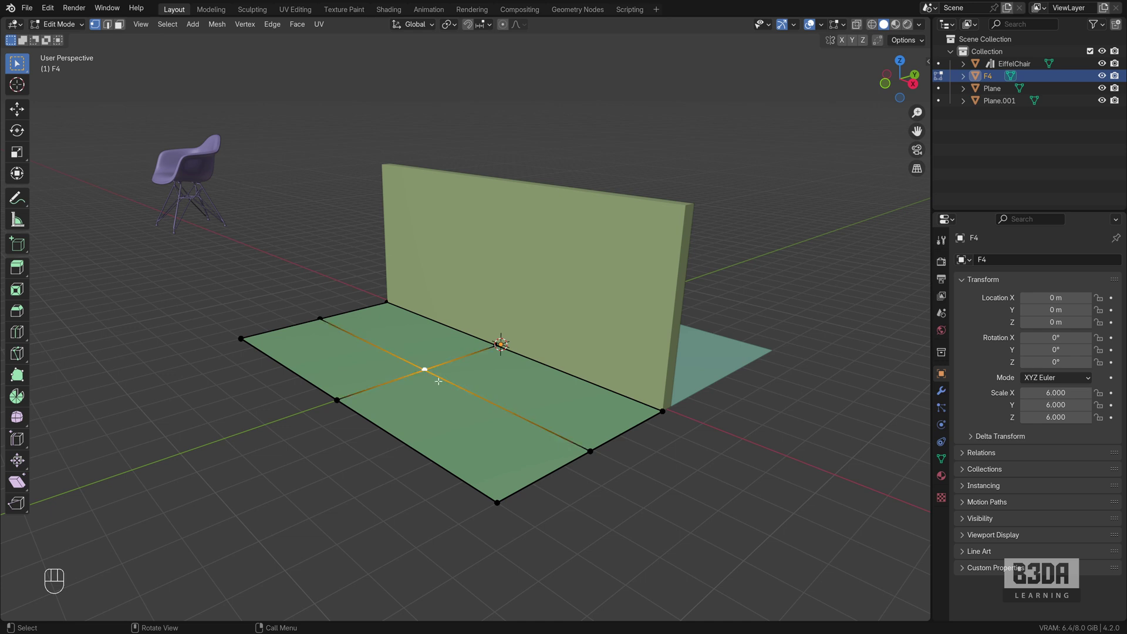
key(shift+s)
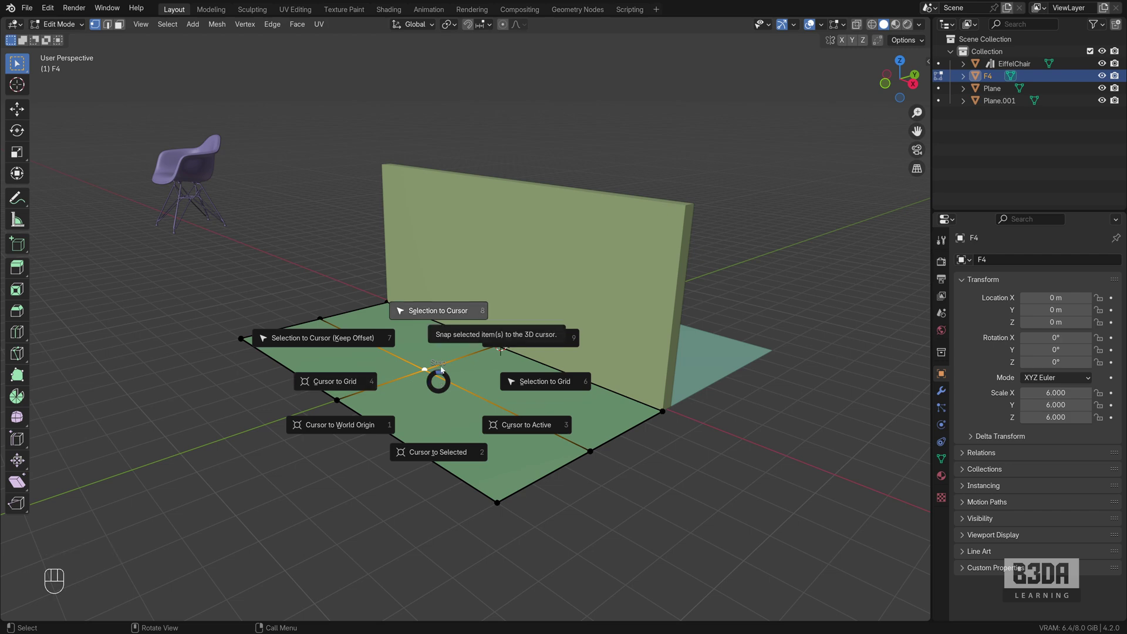
click(437, 311)
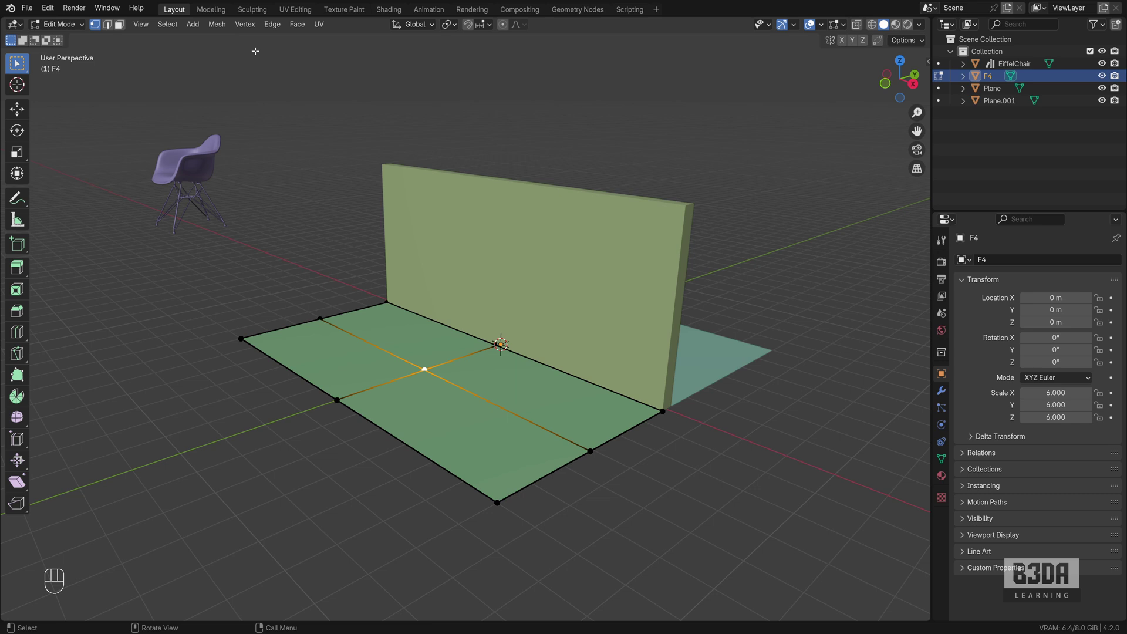
click(216, 24)
mouse_move(241, 63)
key(shift+s)
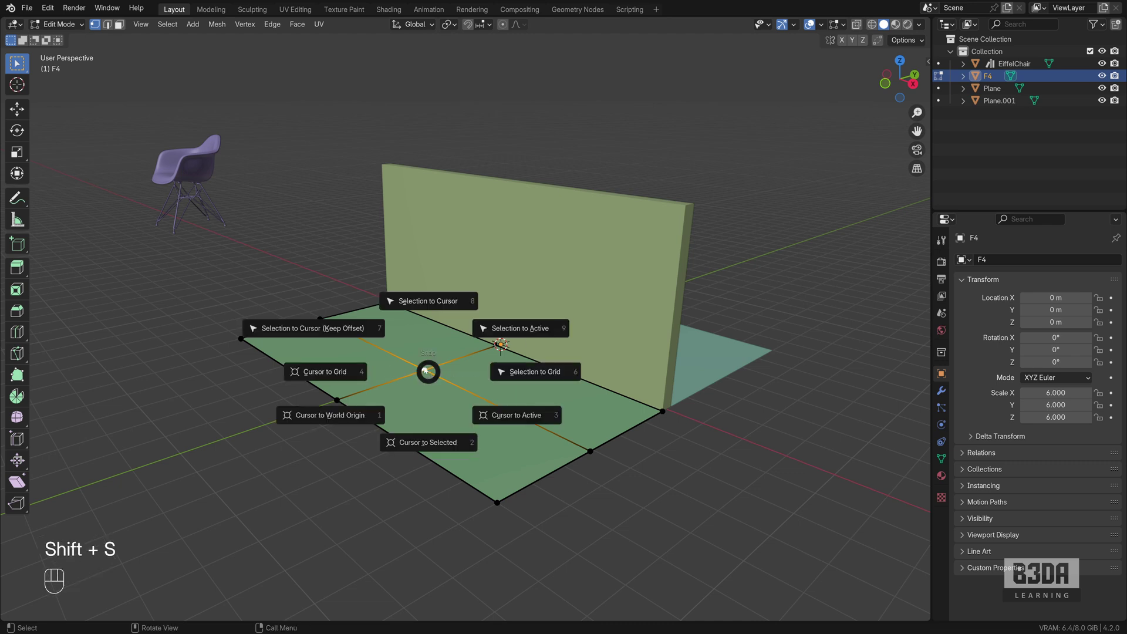
click(427, 442)
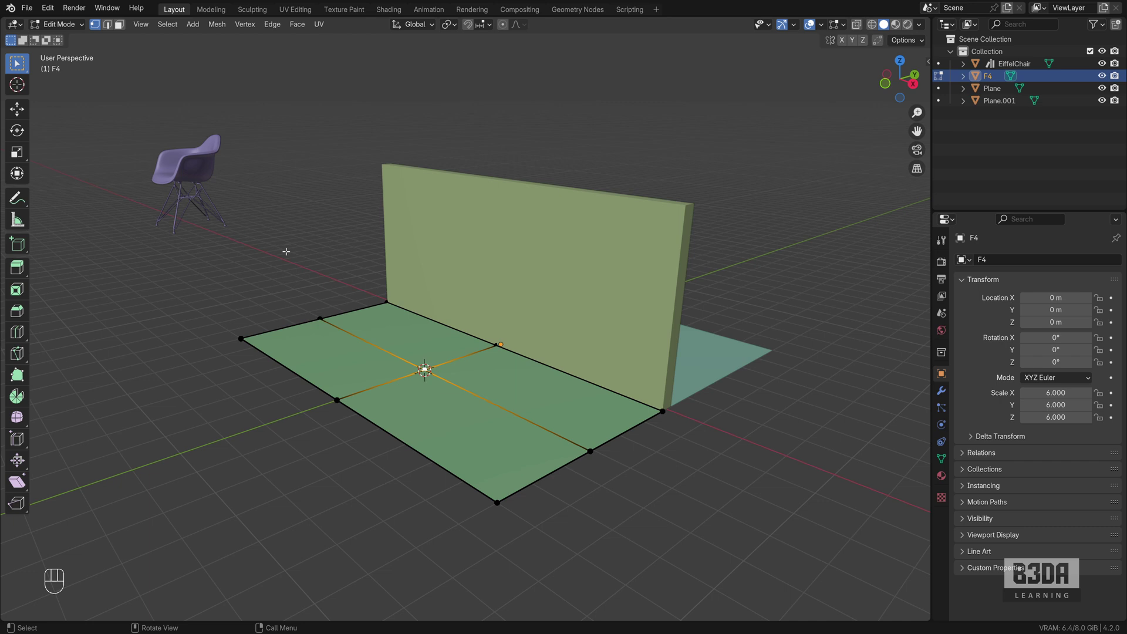
key(Tab)
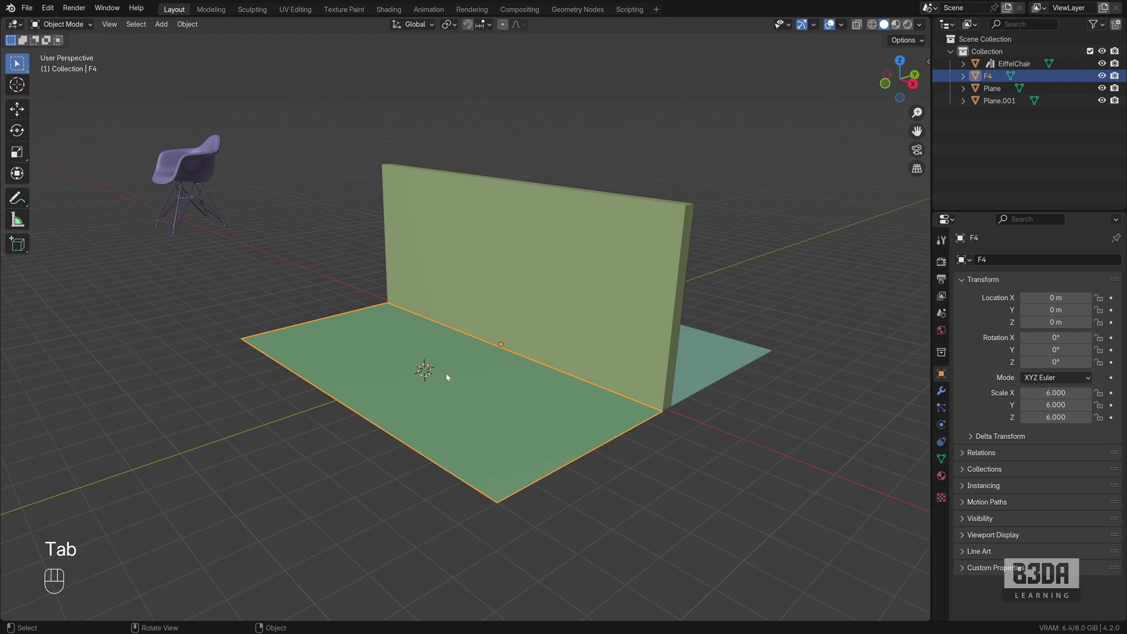
Snap the EiffelChair to the 3D cursor, placing it at X 0, Y -3.0935, Z 0 m.
middle_drag(448, 377, 396, 328)
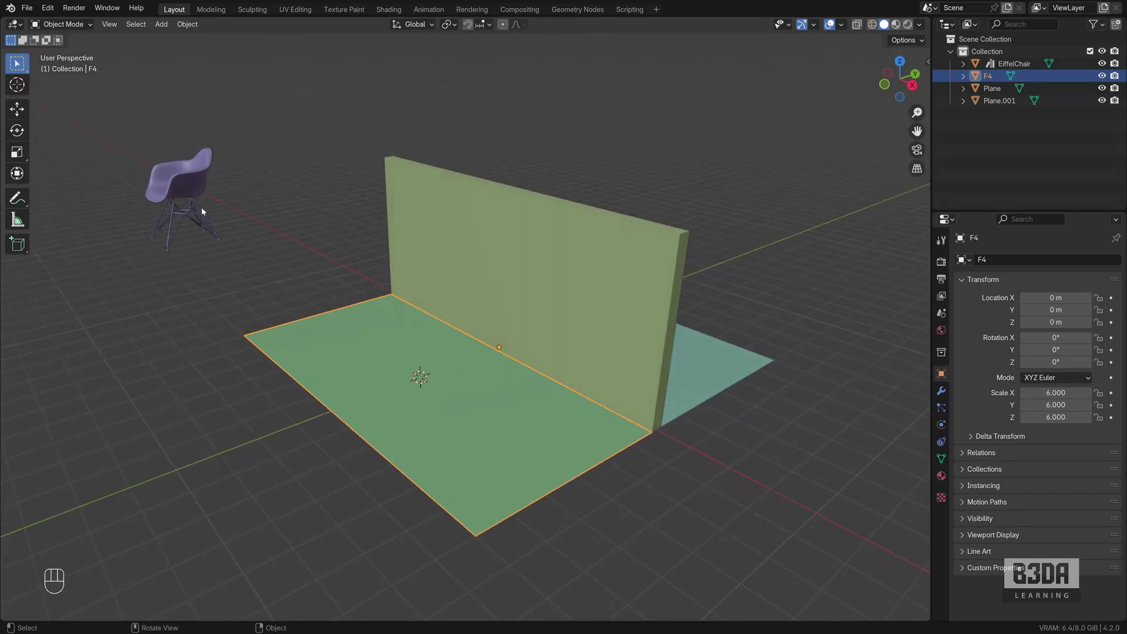
click(194, 189)
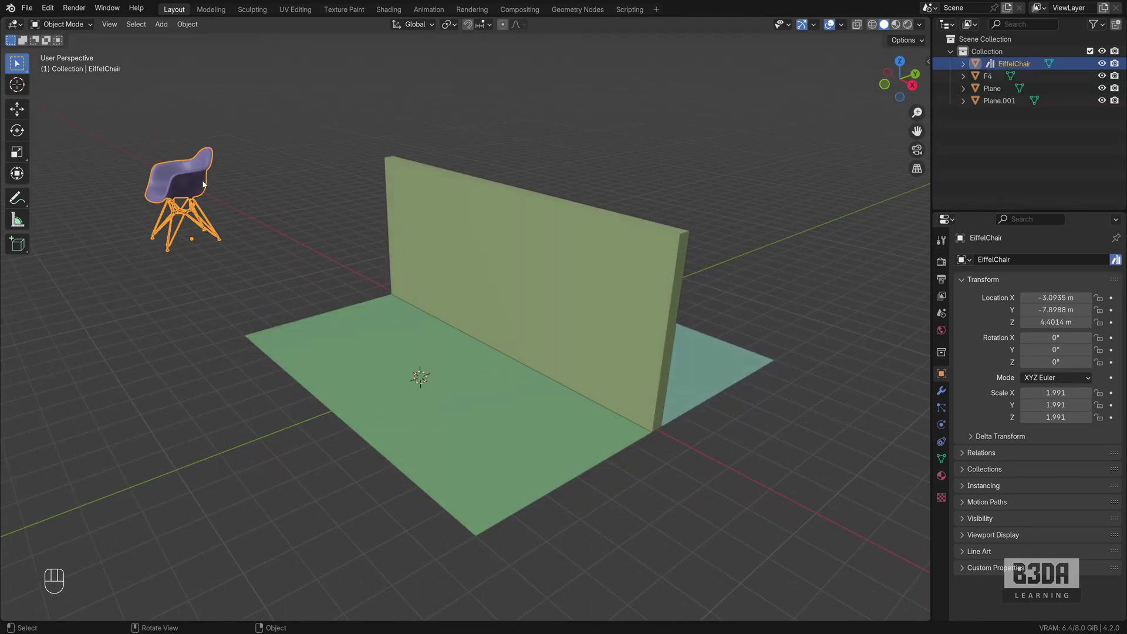
key(shift+s)
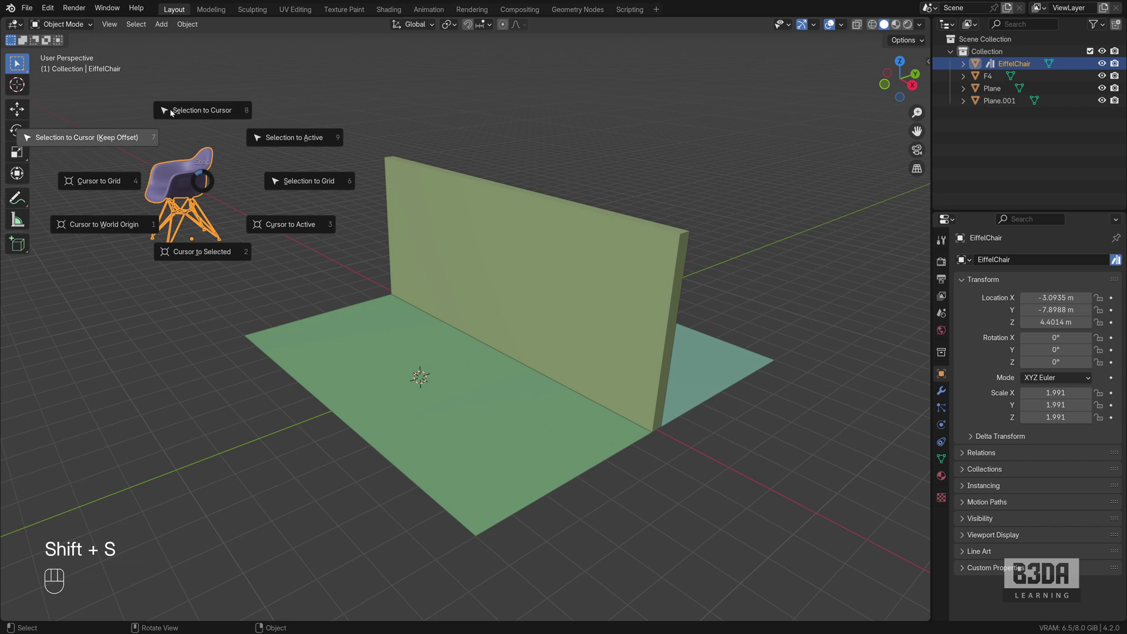
click(206, 111)
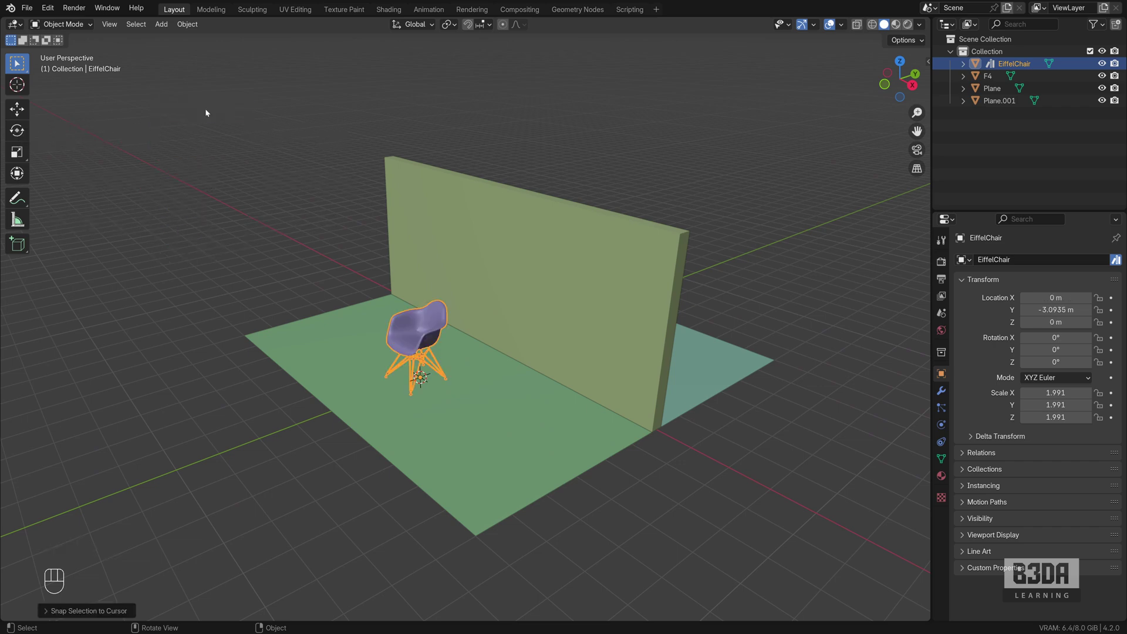
middle_drag(307, 438, 266, 472)
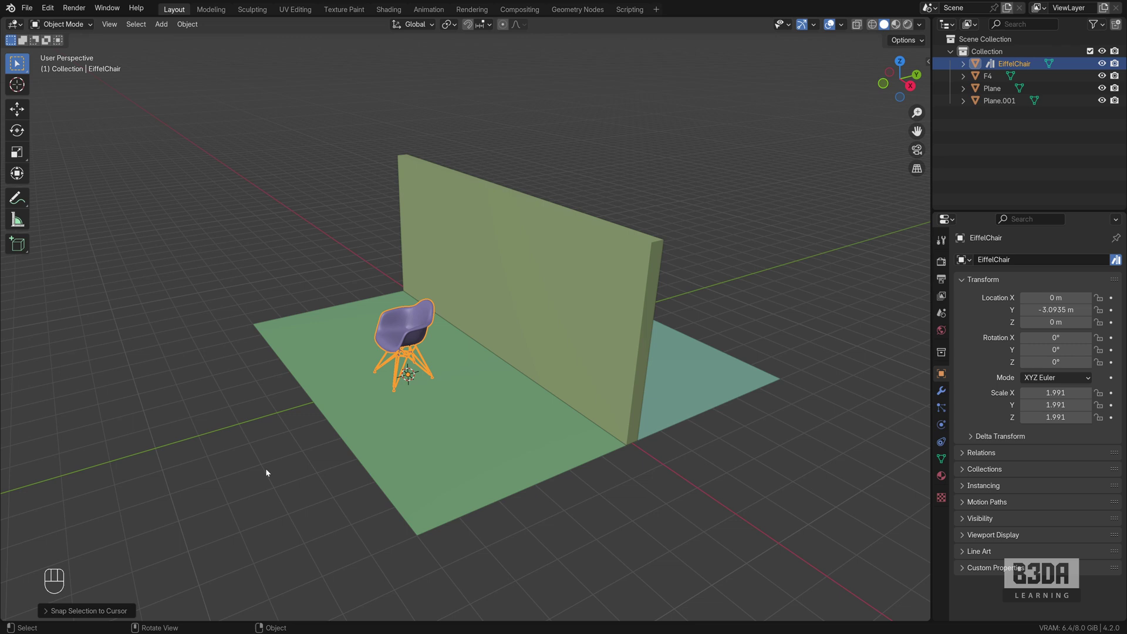
Undo the chair snap so it returns to Z 4.4014 m, and zoom in on the chair.
key(ctrl+z)
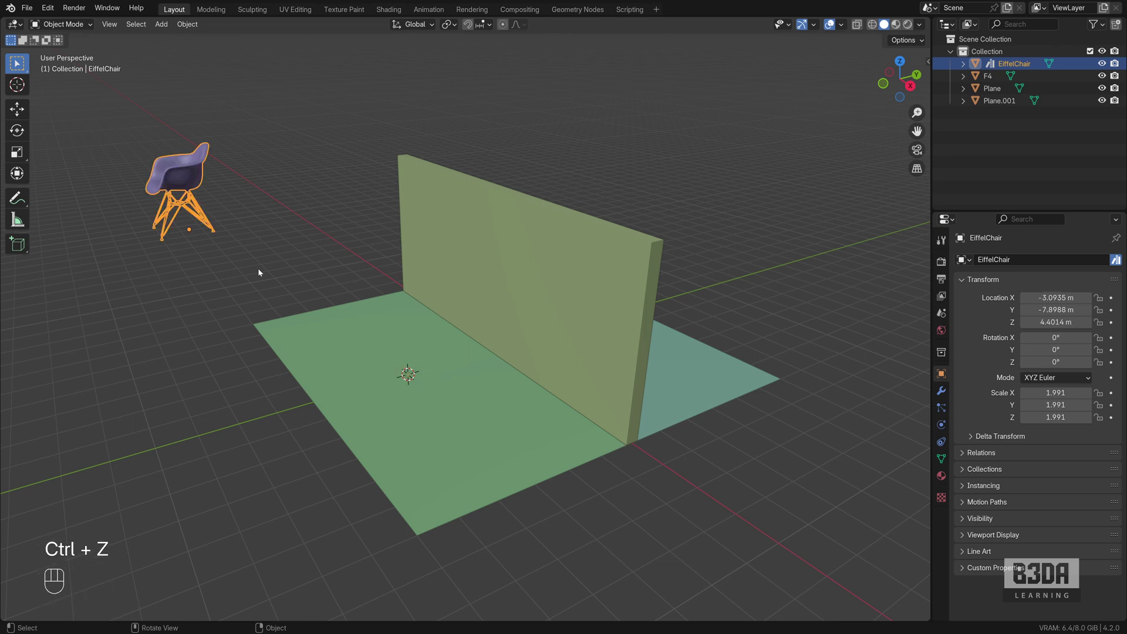
shift+middle_drag(259, 273, 419, 328)
scroll(419, 327, up, 2)
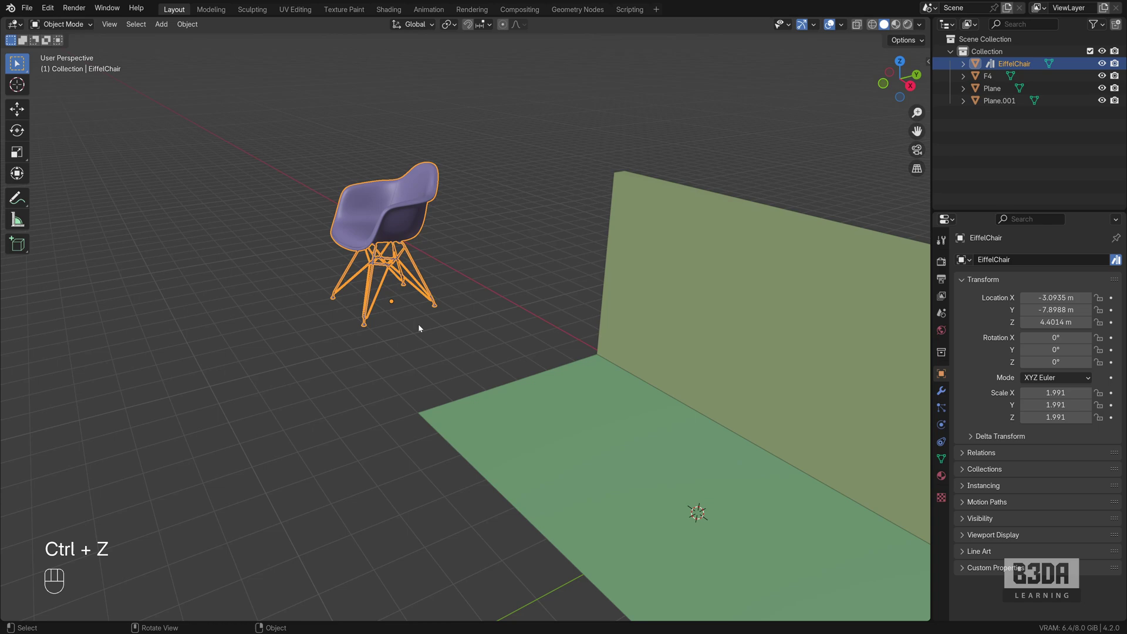
scroll(419, 327, up, 3)
shift+middle_drag(347, 325, 392, 379)
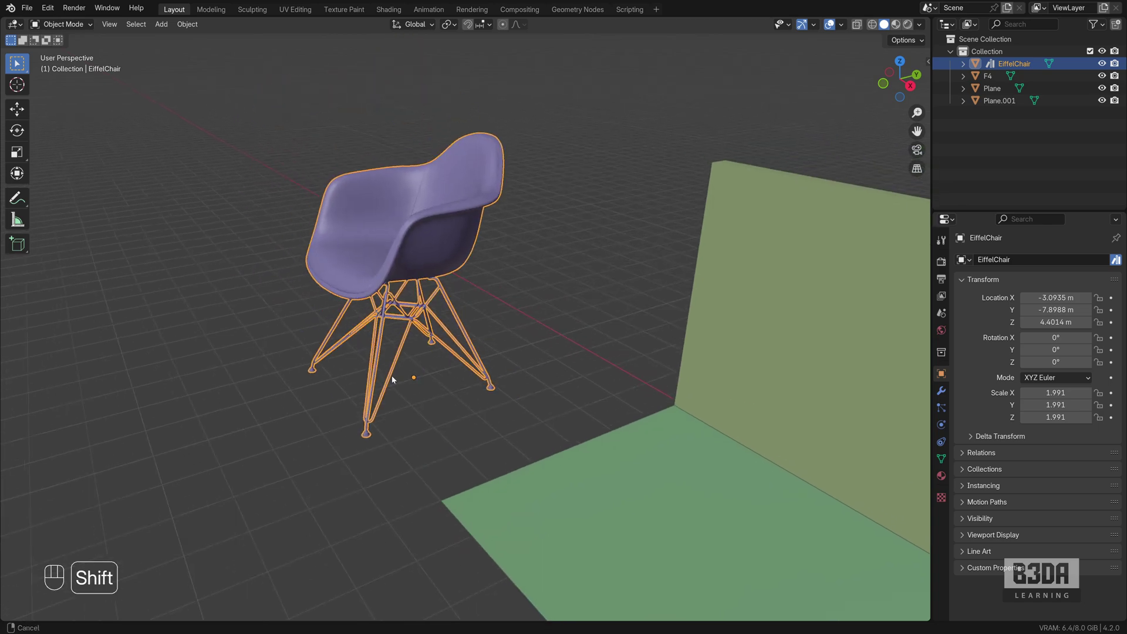
scroll(405, 372, up, 4)
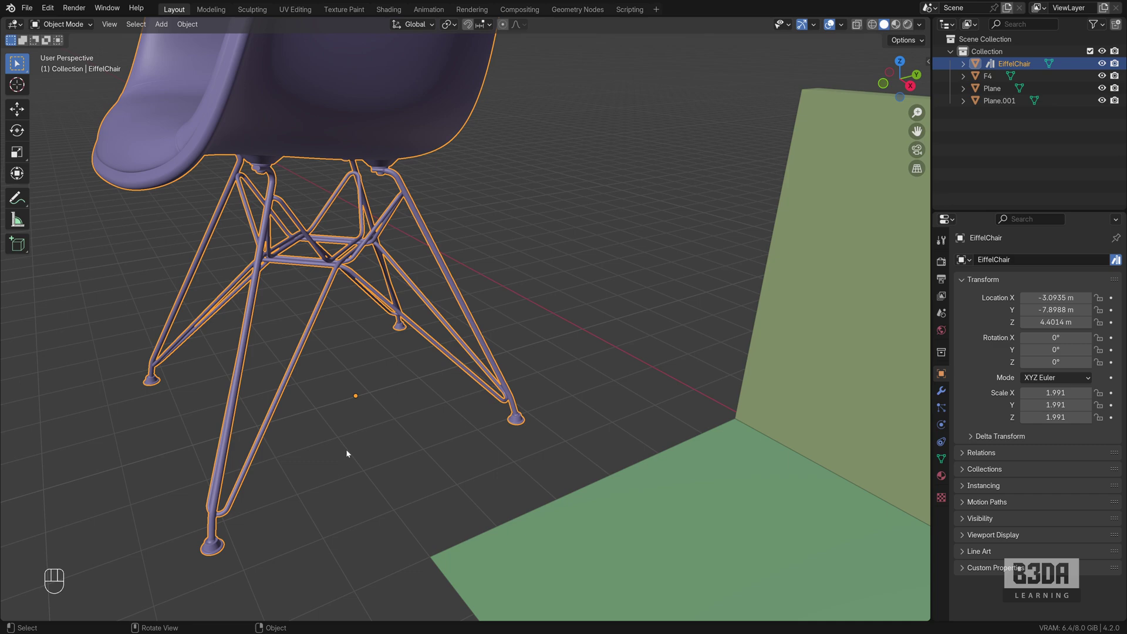
scroll(364, 404, up, 4)
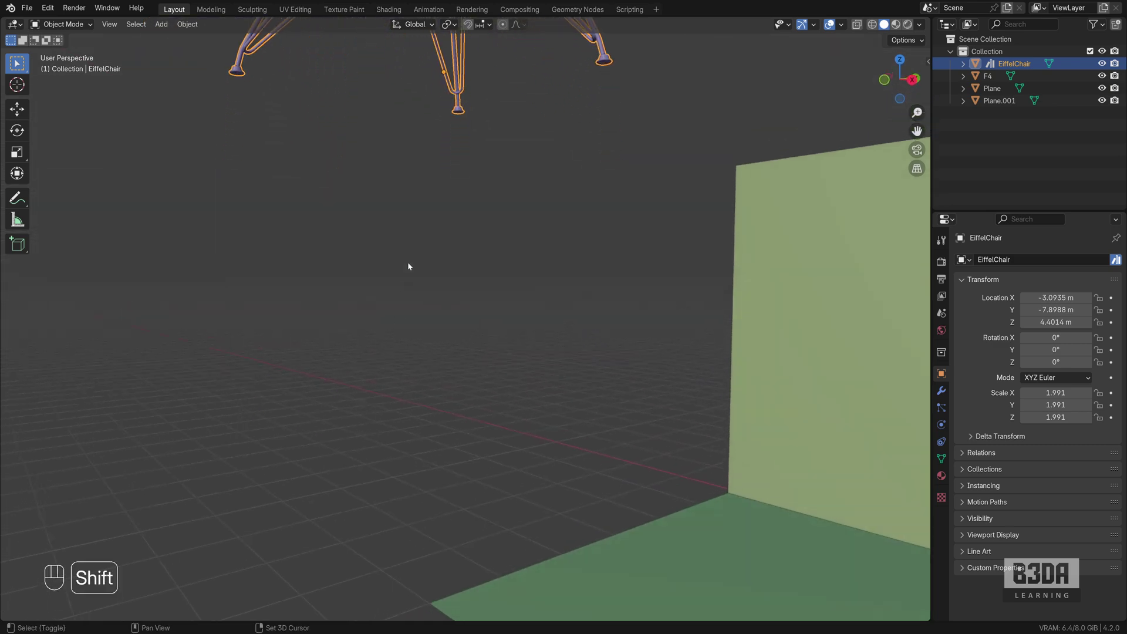
shift+middle_drag(410, 265, 341, 310)
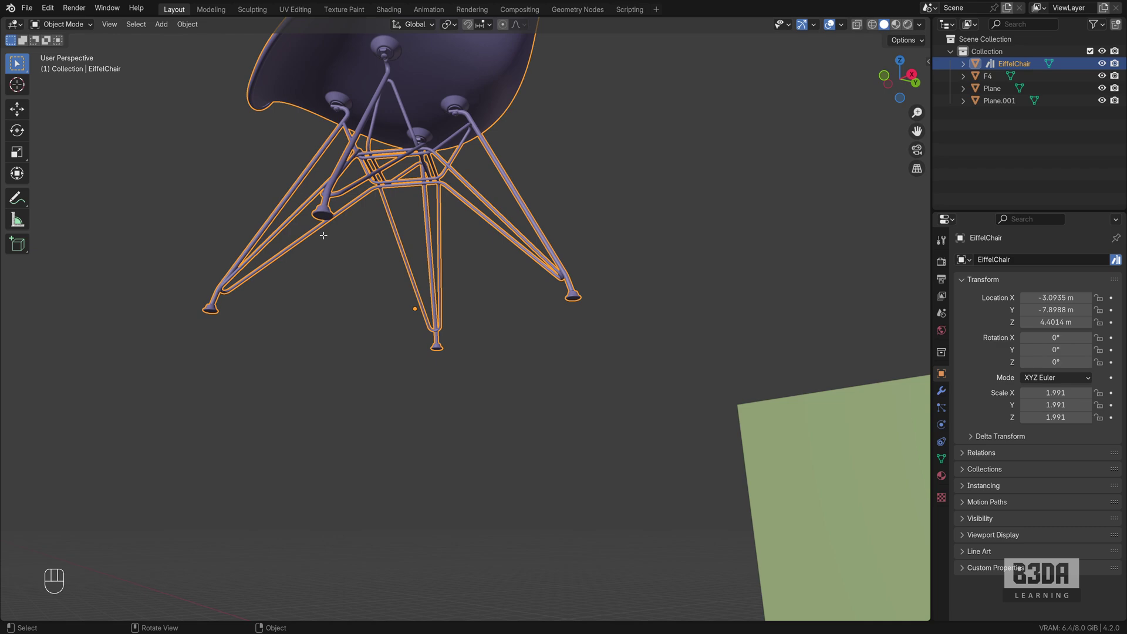
Enter Edit Mode on the chair and frame the underside of one foot's hub.
key(Tab)
scroll(325, 218, up, 4)
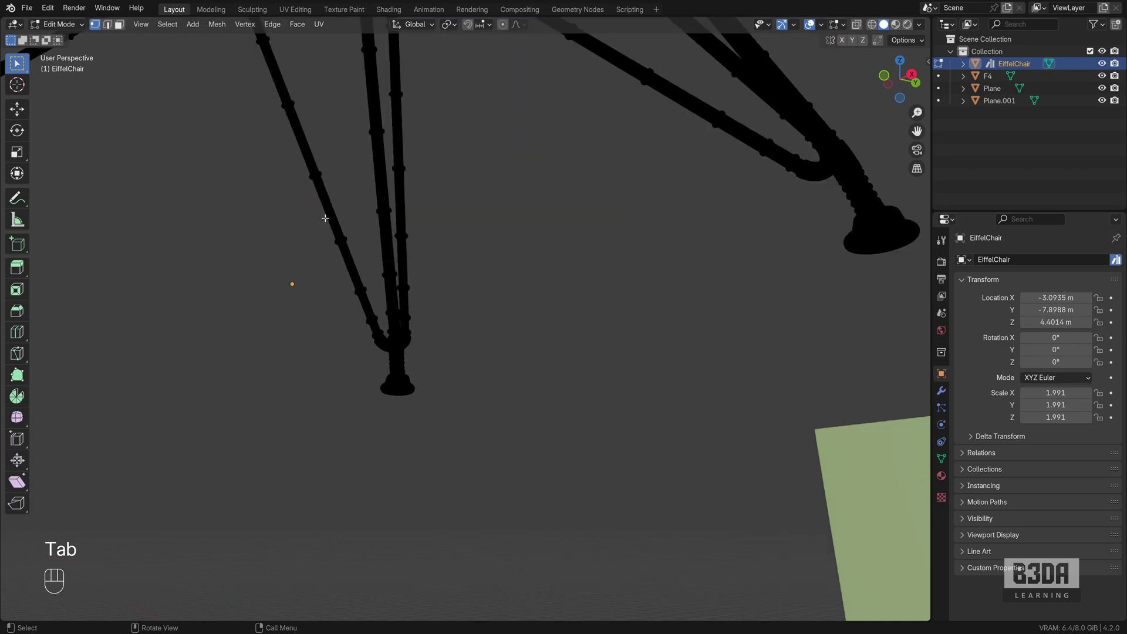
shift+middle_drag(325, 218, 455, 354)
scroll(392, 274, down, 5)
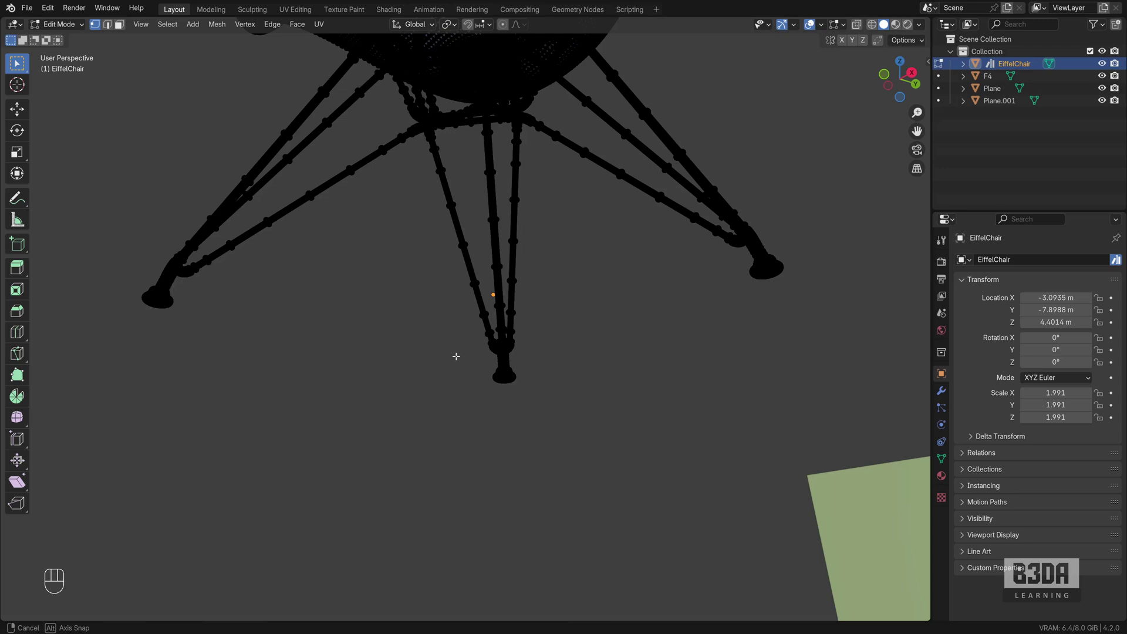
shift+middle_drag(384, 241, 421, 317)
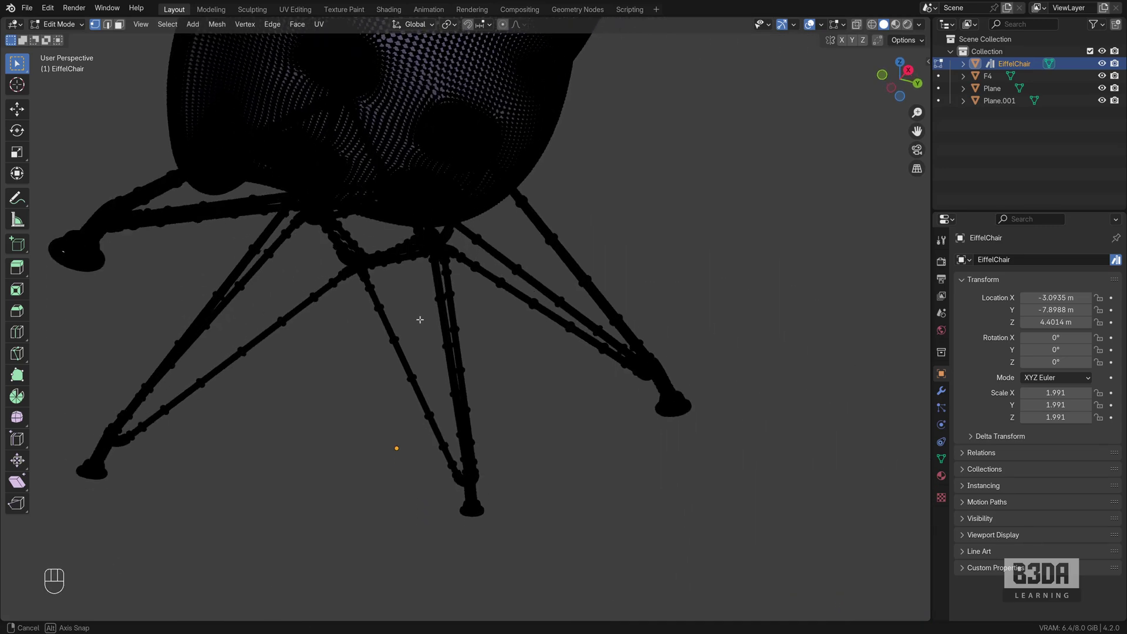
shift+middle_drag(133, 202, 229, 229)
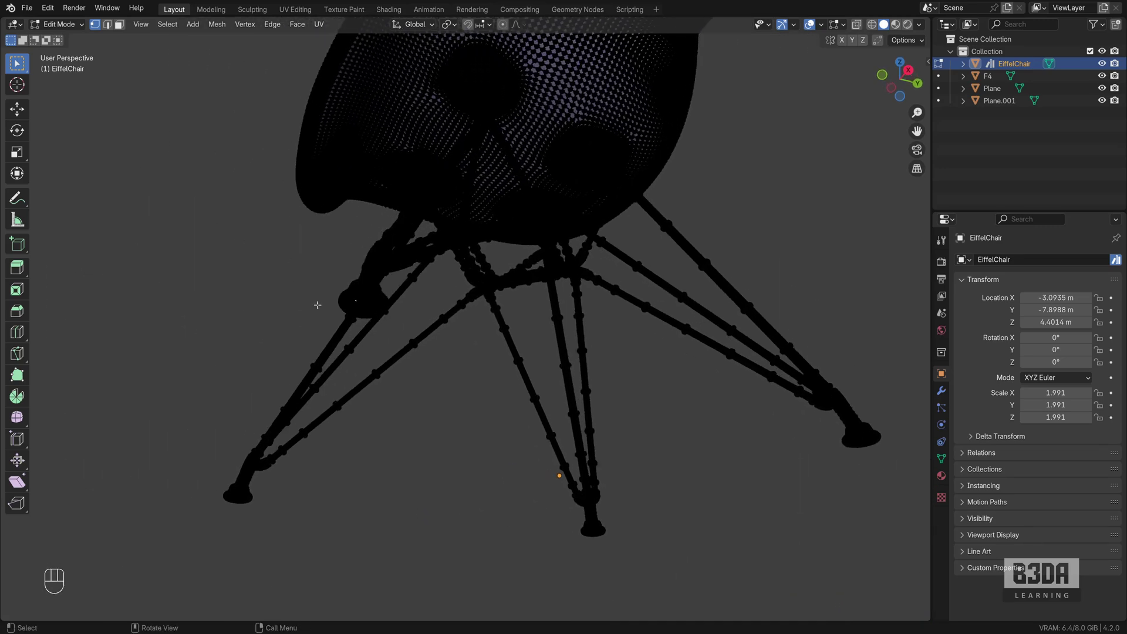
scroll(317, 305, up, 3)
shift+middle_drag(317, 304, 312, 258)
scroll(325, 267, up, 5)
scroll(326, 267, down, 3)
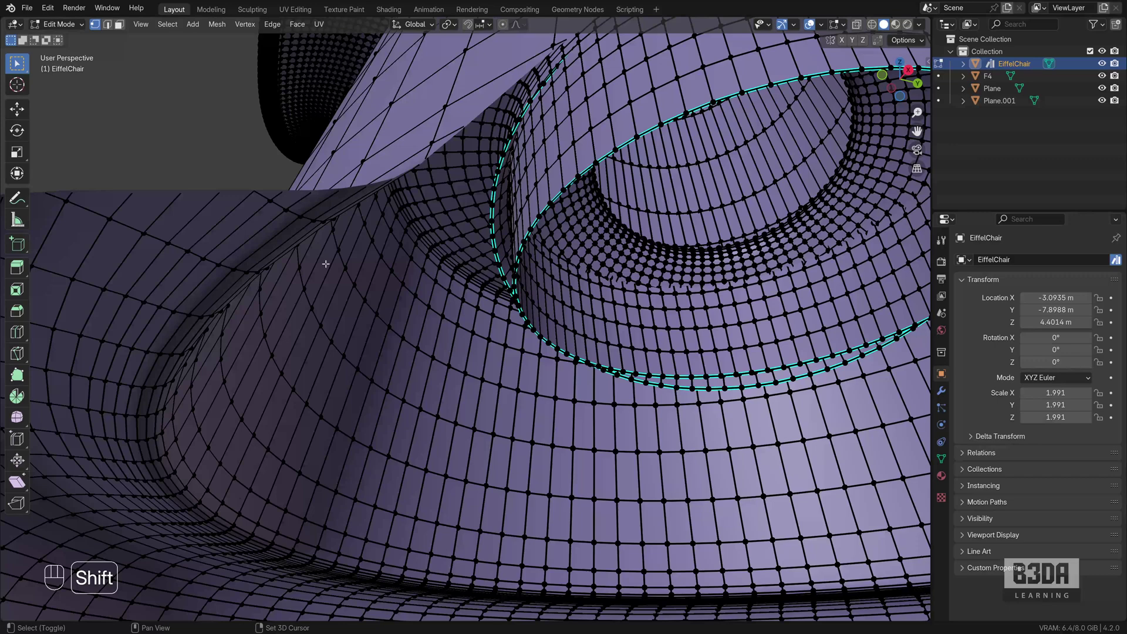
scroll(365, 302, down, 5)
ctrl+middle_drag(400, 301, 512, 376)
Snap the 3D cursor to the foot base's centre vertex and return to Object Mode.
click(531, 391)
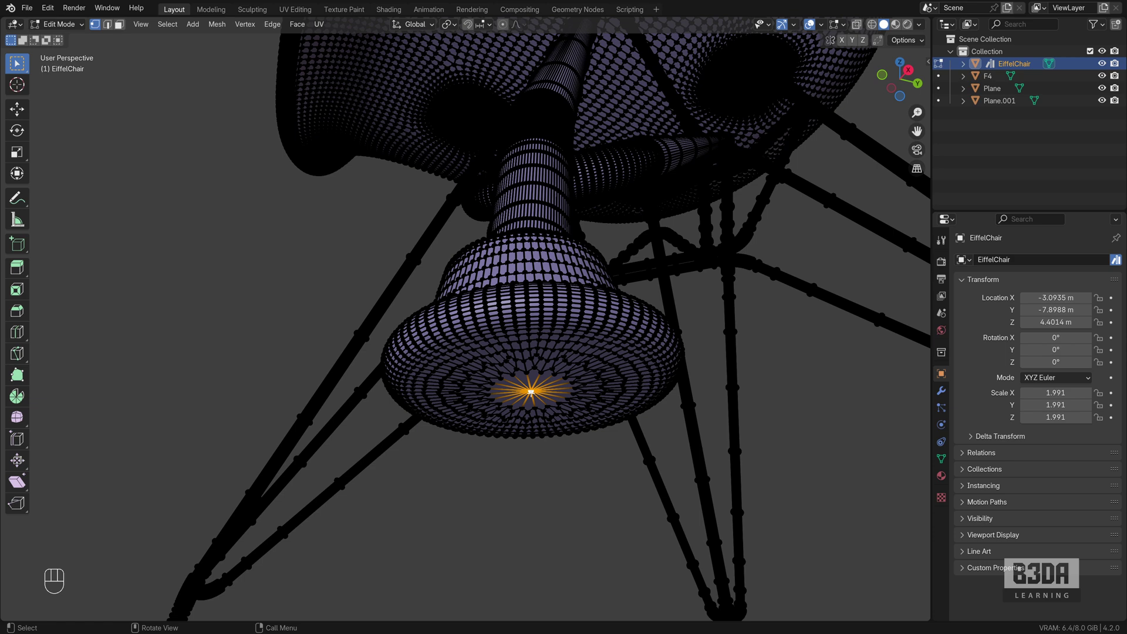
key(shift+s)
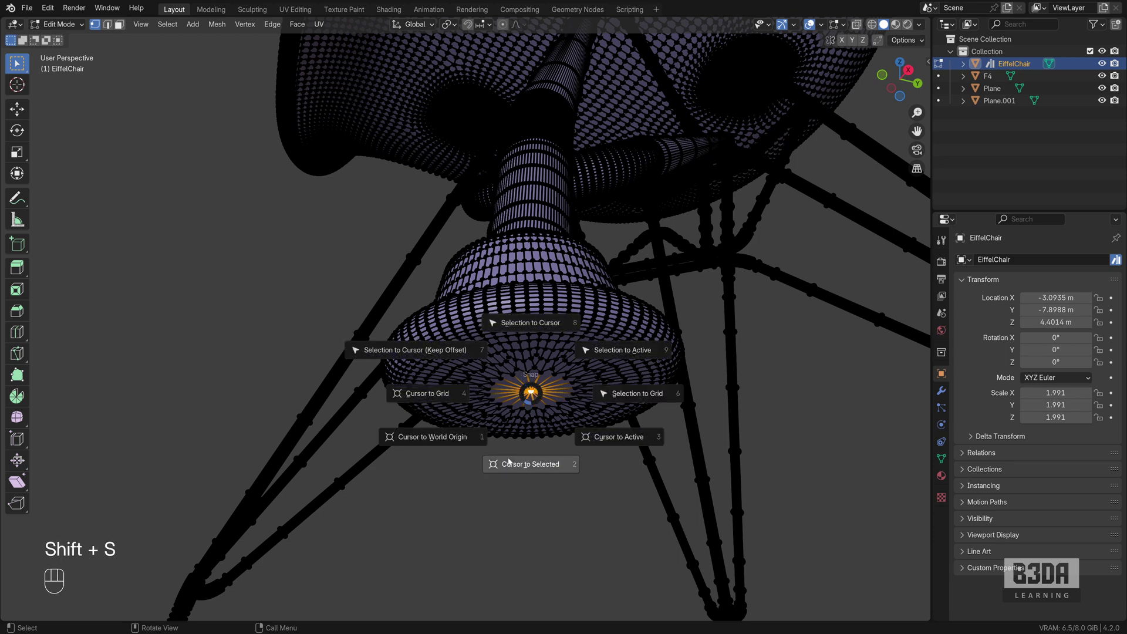
click(523, 464)
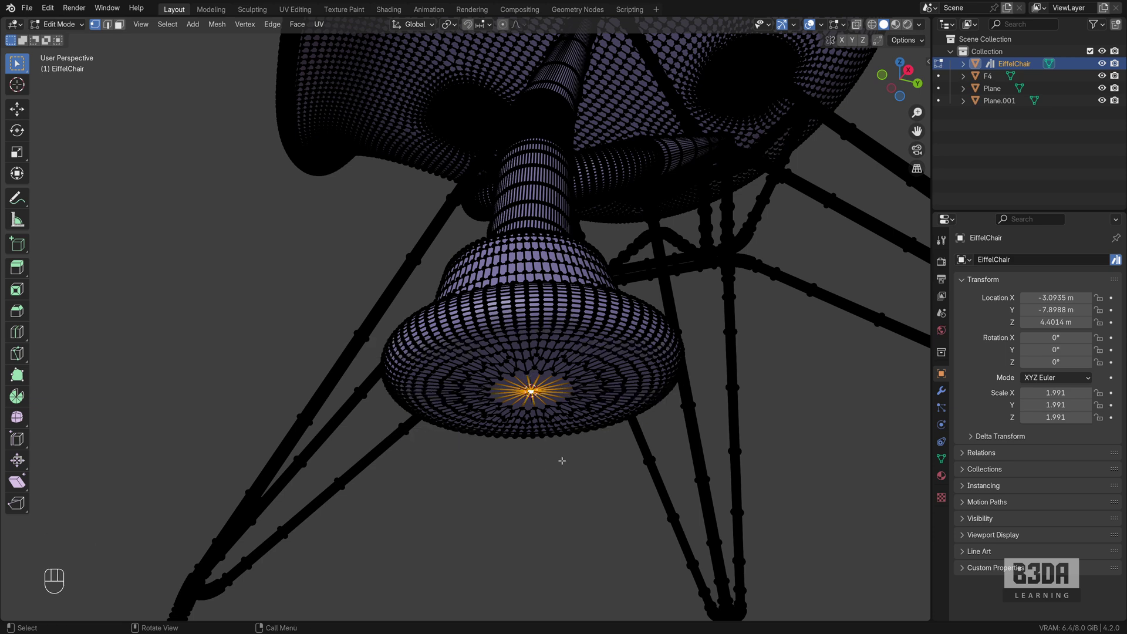
key(Tab)
scroll(528, 428, down, 10)
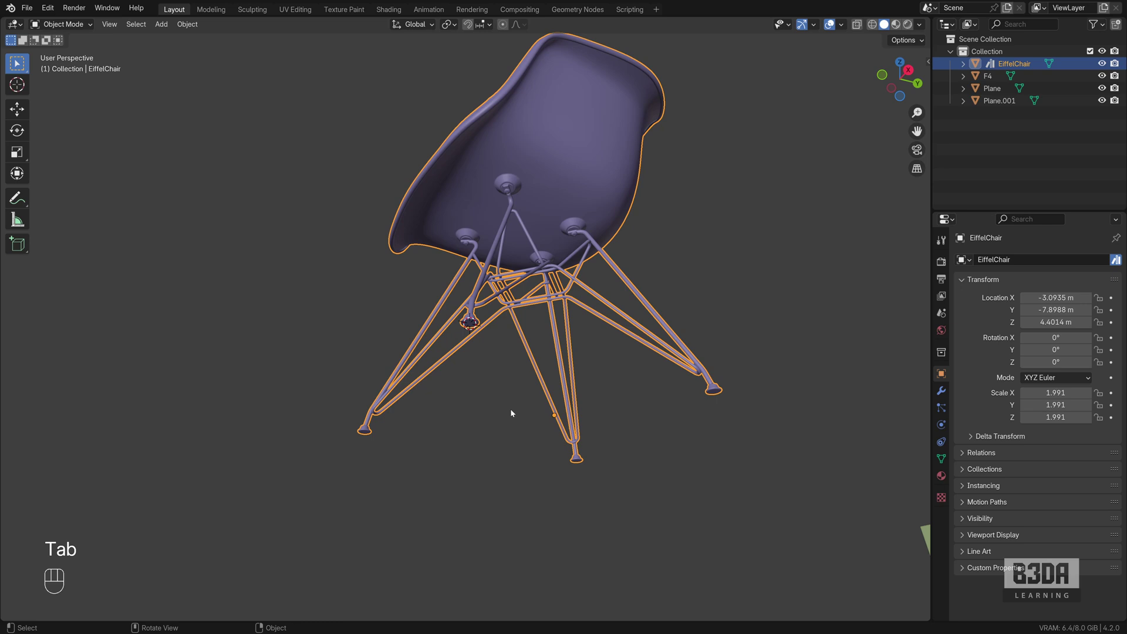
Set the EiffelChair's origin to the 3D cursor at its foot, X -2.4539, Y -8.6761 m.
click(187, 24)
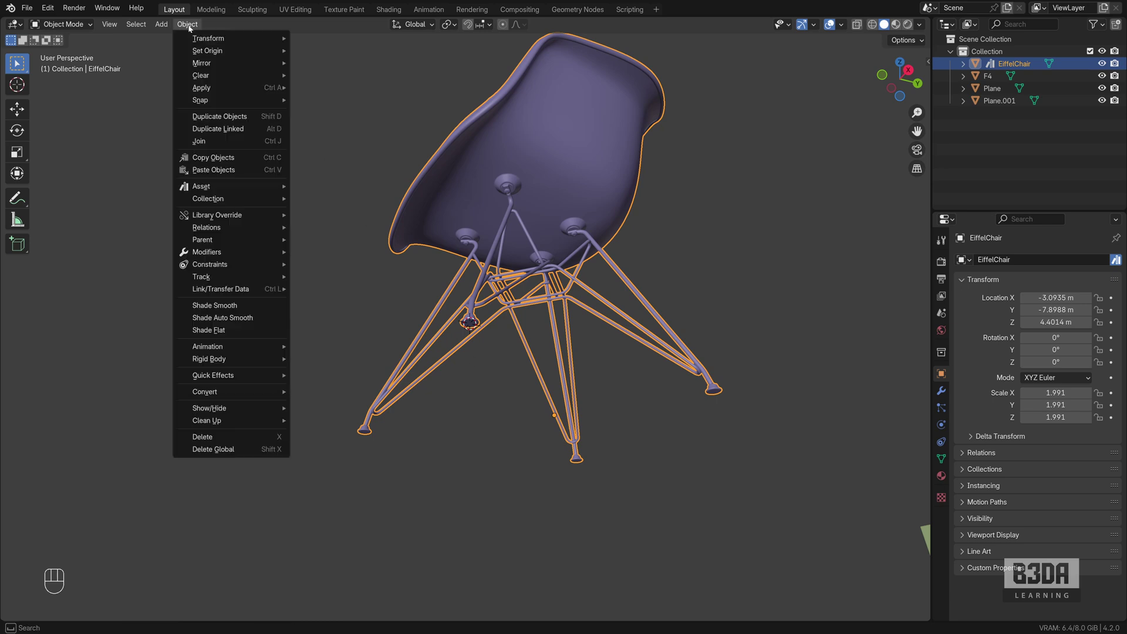
mouse_move(218, 51)
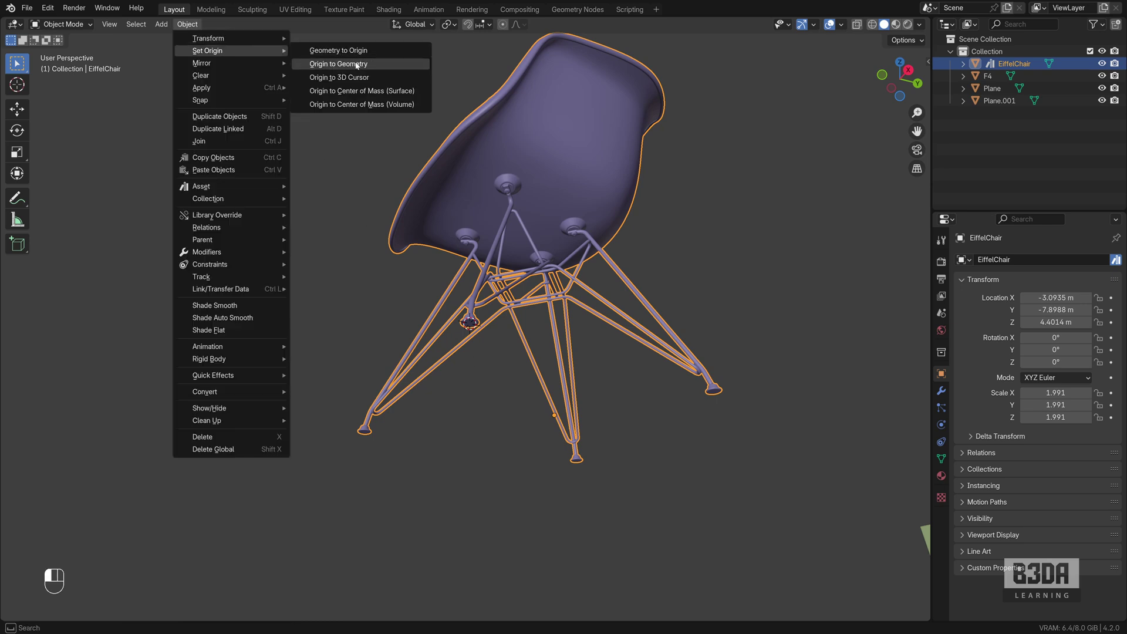
click(339, 77)
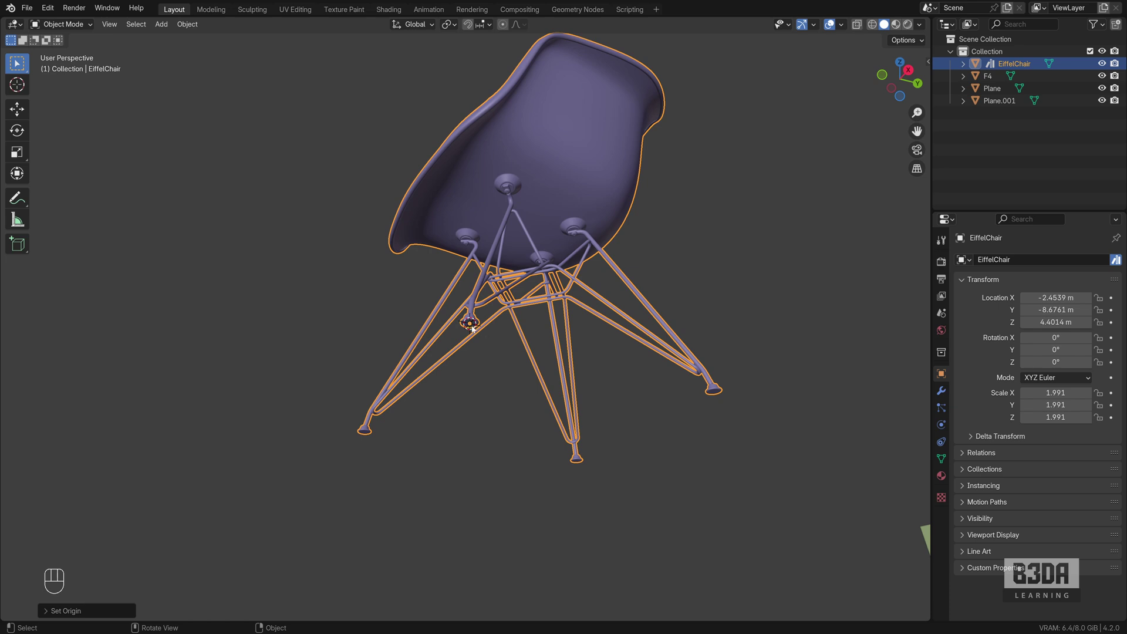
middle_drag(448, 392, 474, 346)
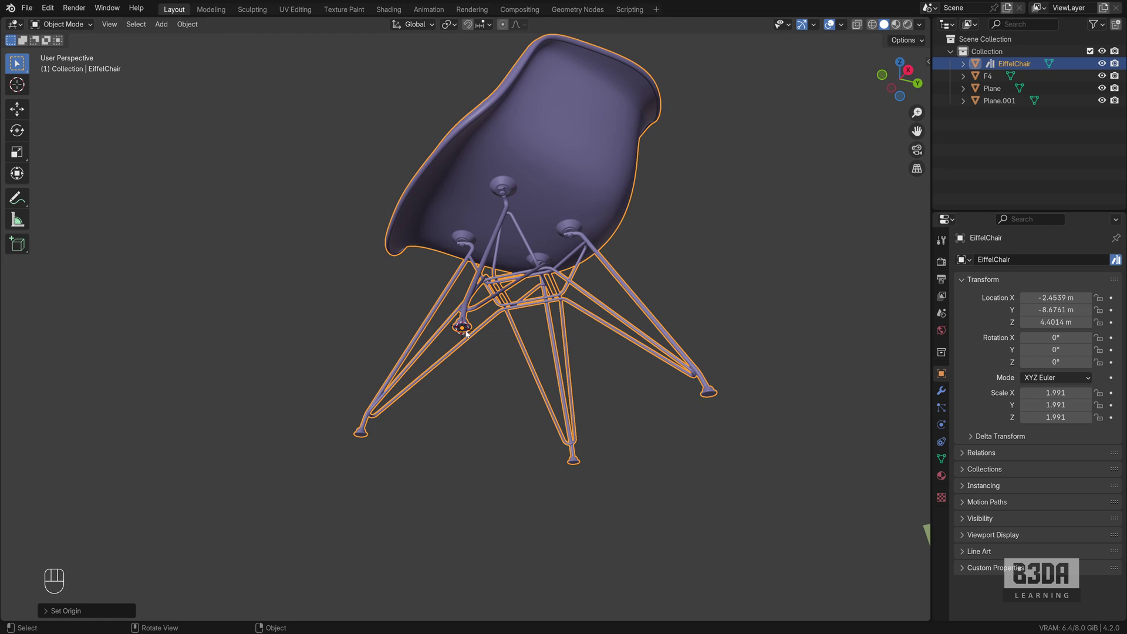
scroll(466, 333, down, 7)
Snap the 3D cursor back to the centre of floor F4 and return to Object Mode.
middle_drag(466, 333, 521, 355)
click(557, 399)
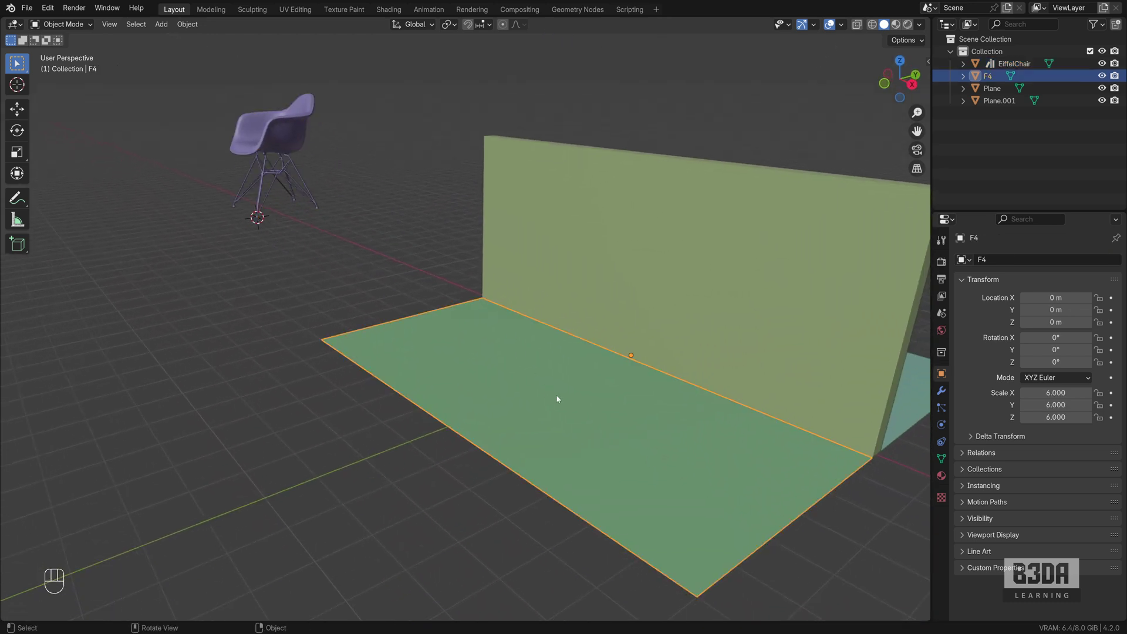
key(Tab)
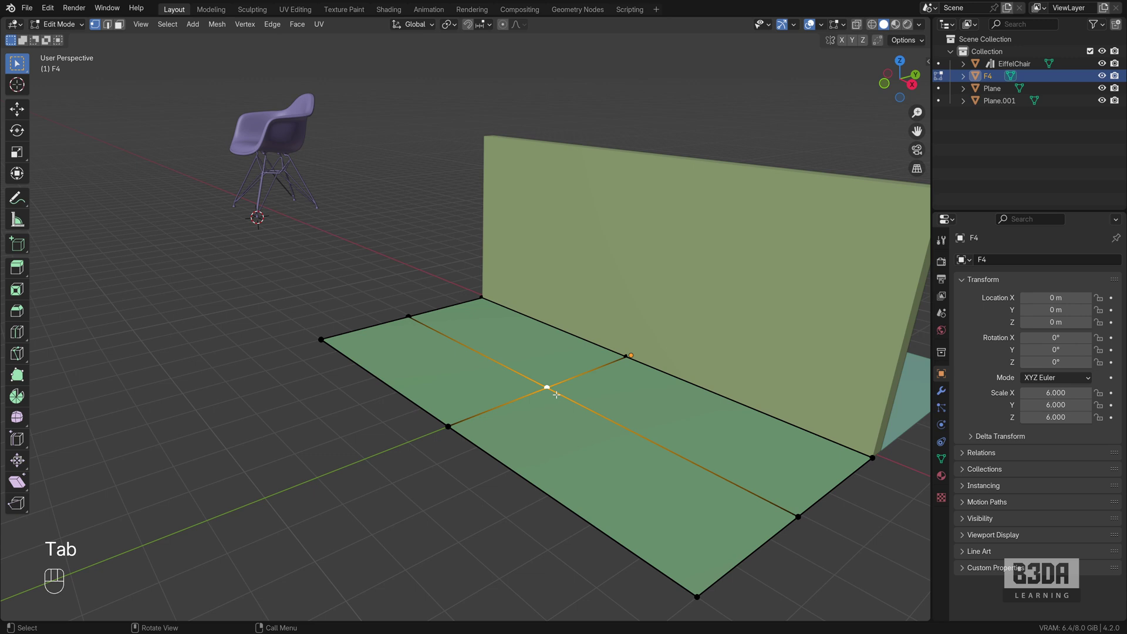
key(shift+s)
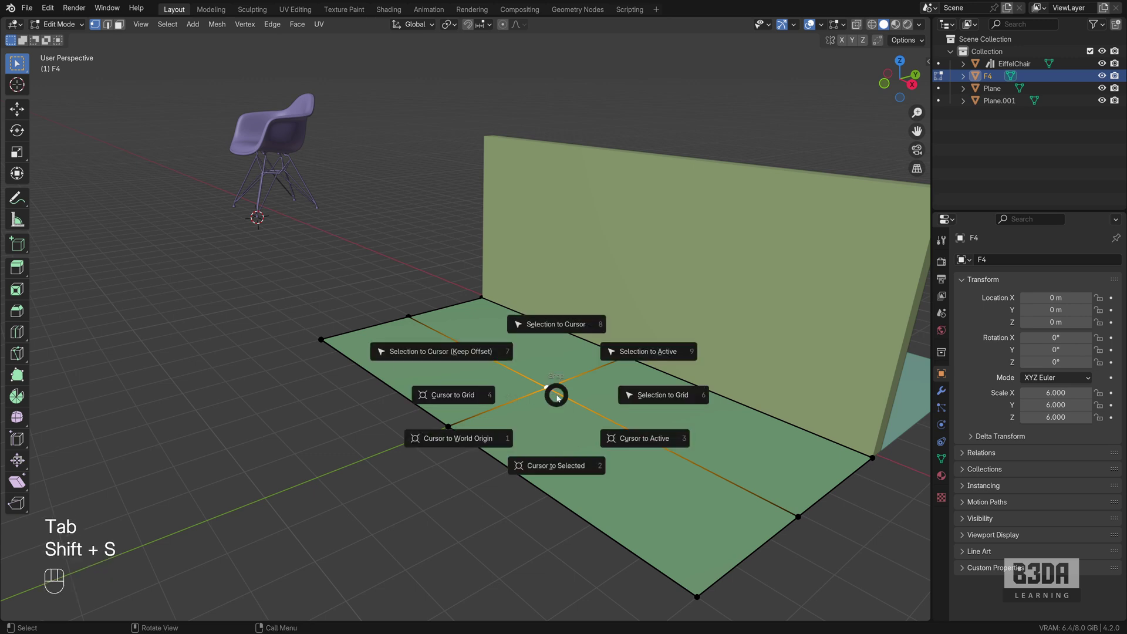
click(553, 467)
key(Tab)
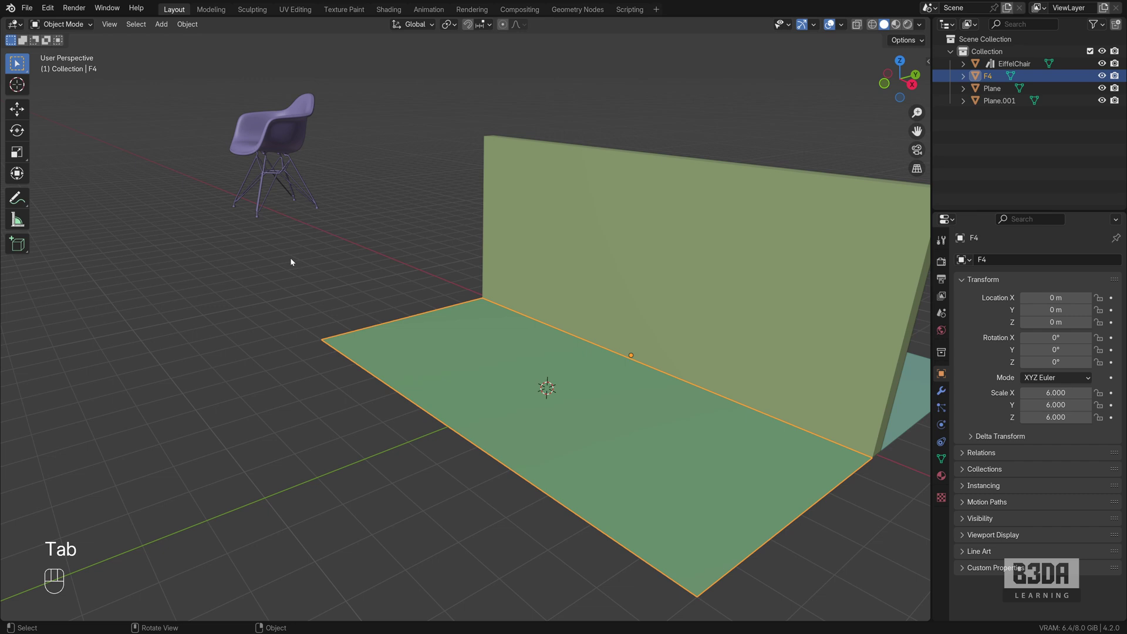
Snap the EiffelChair onto the cursor so its foot stands at X 0, Y -3.0935, Z 0 m.
click(268, 148)
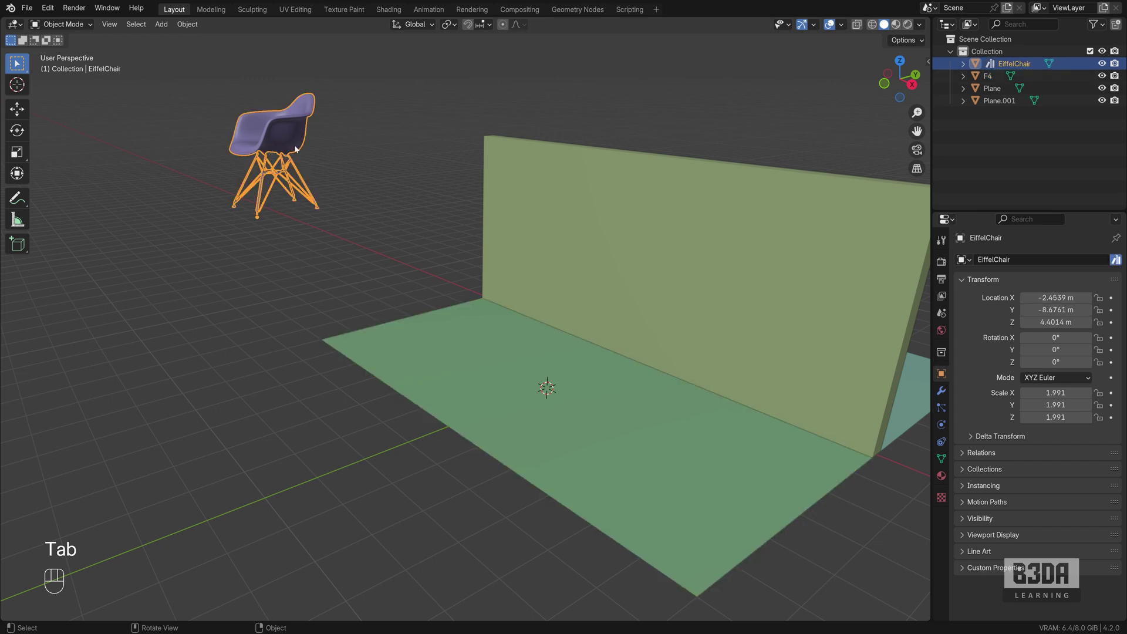
key(shift+s)
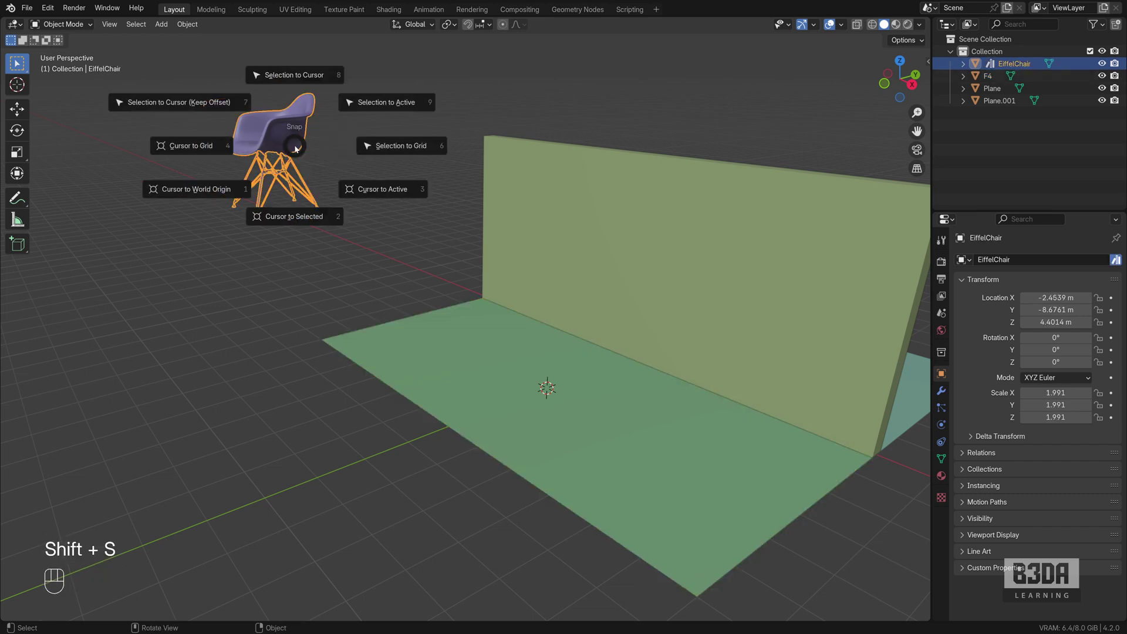
click(293, 76)
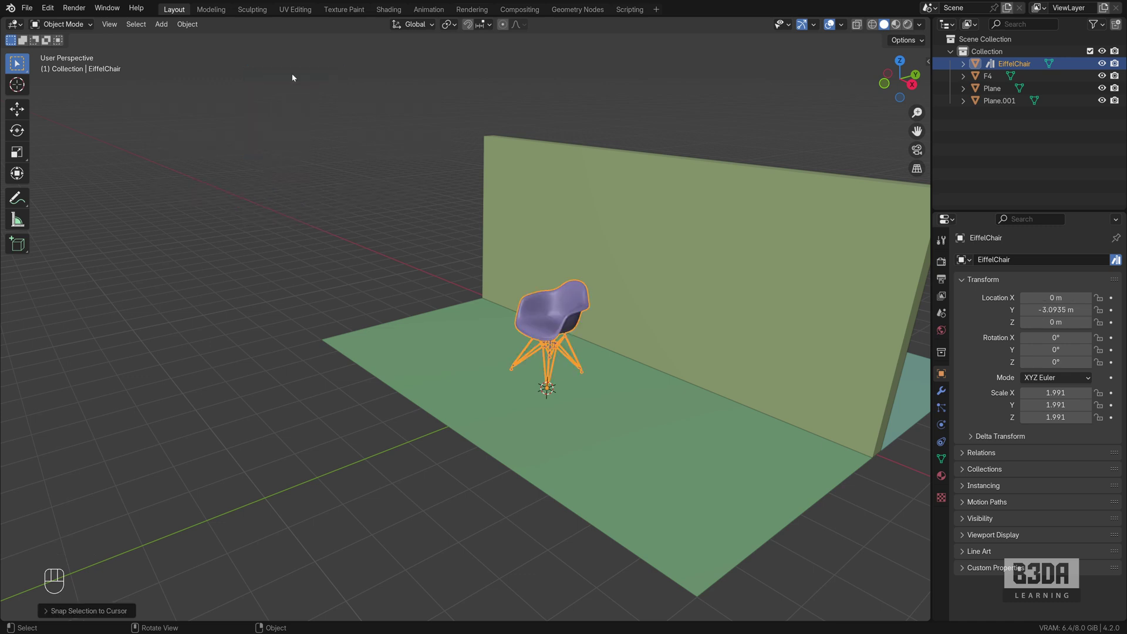
click(258, 333)
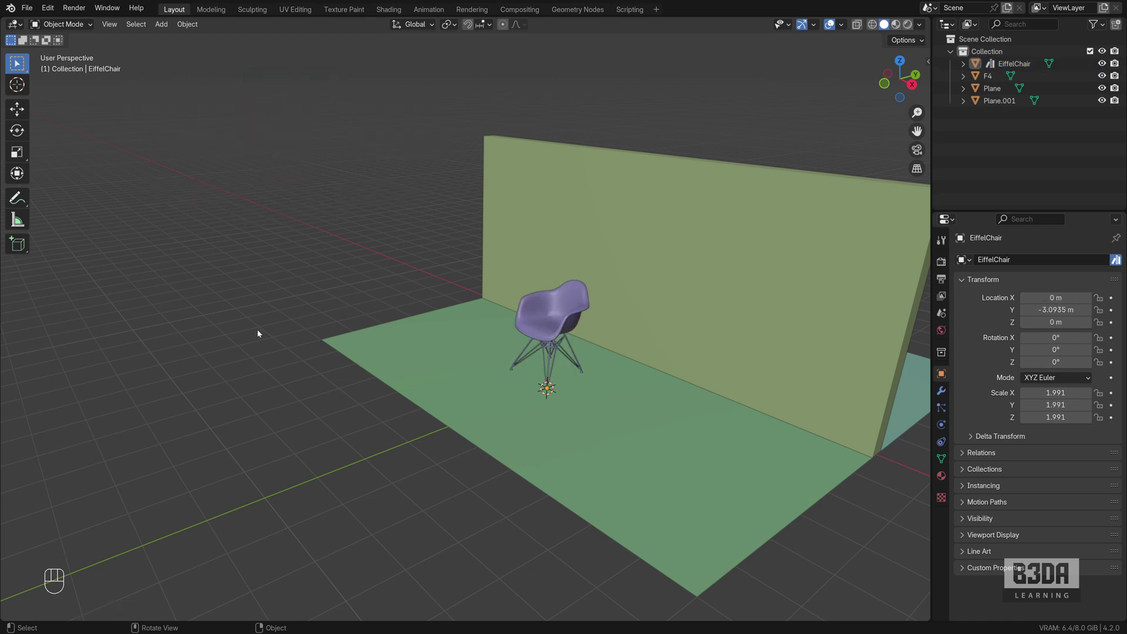
key(Tab)
key(Tab)
middle_drag(446, 332, 399, 412)
scroll(467, 409, up, 5)
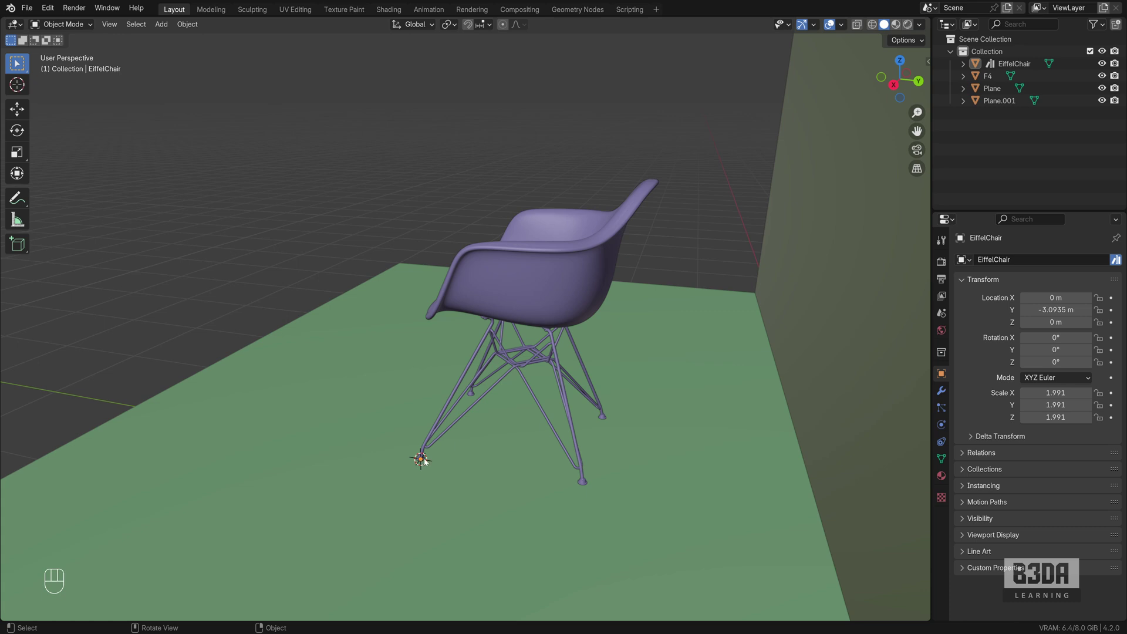
middle_drag(423, 460, 506, 455)
scroll(505, 454, down, 5)
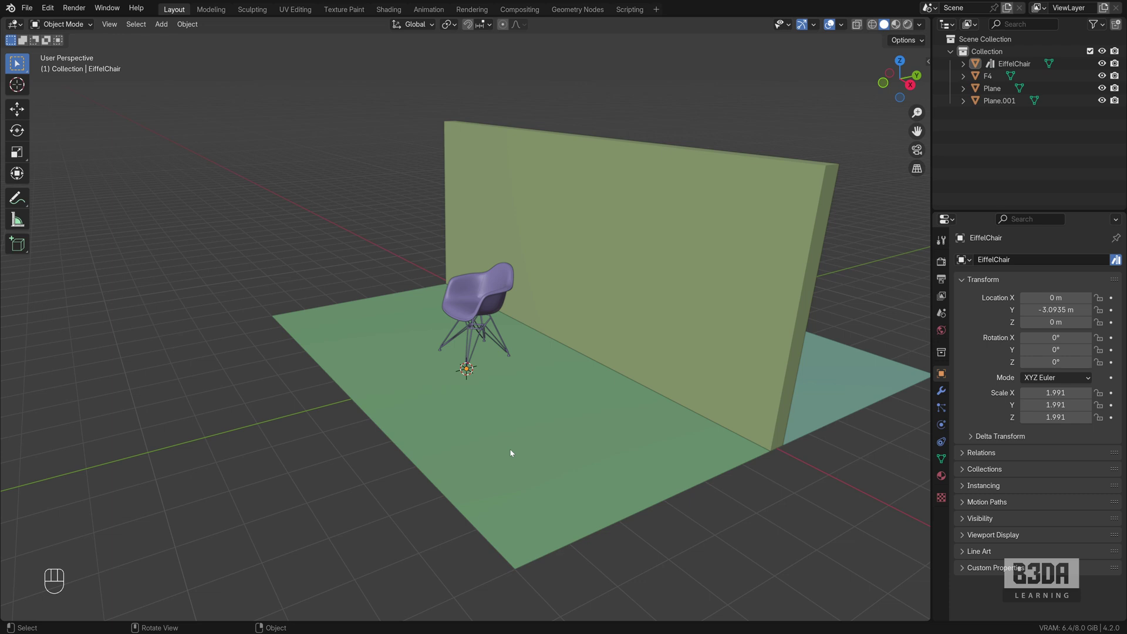
click(480, 297)
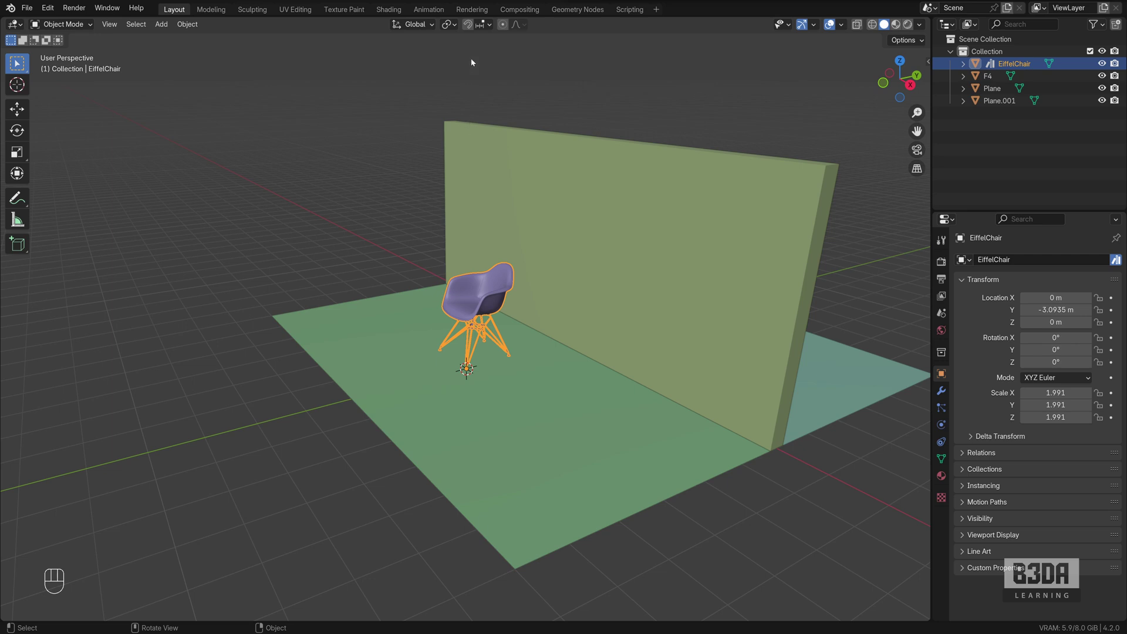
click(469, 25)
key(ctrl+Tab)
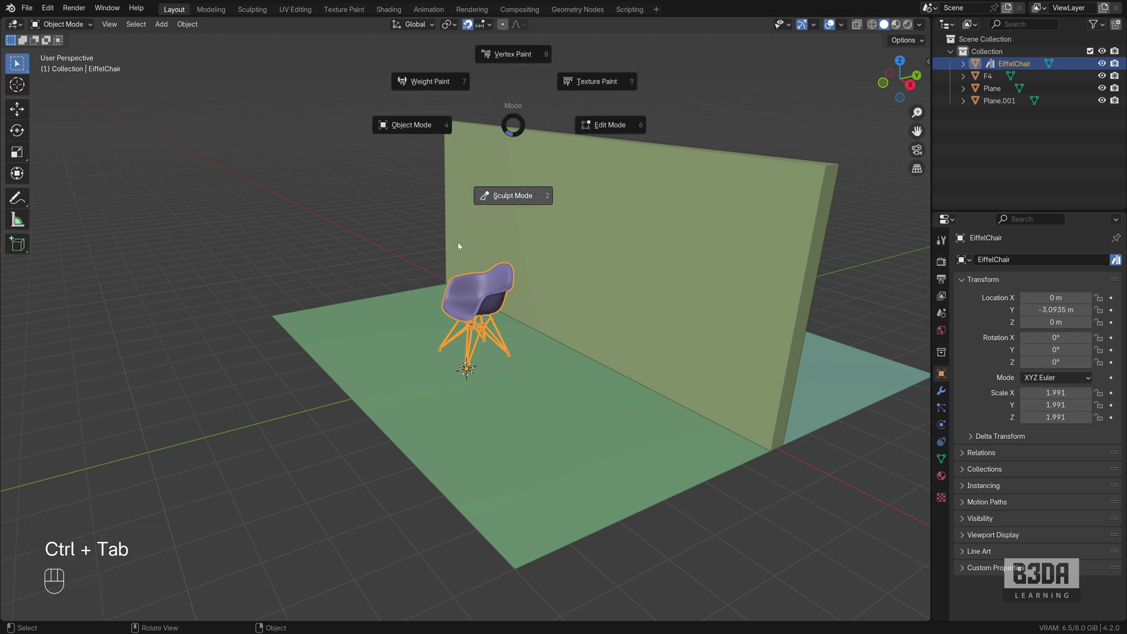
key(shift+Tab)
key(shift+Tab)
key(shift+Tab)
key(shift+Tab)
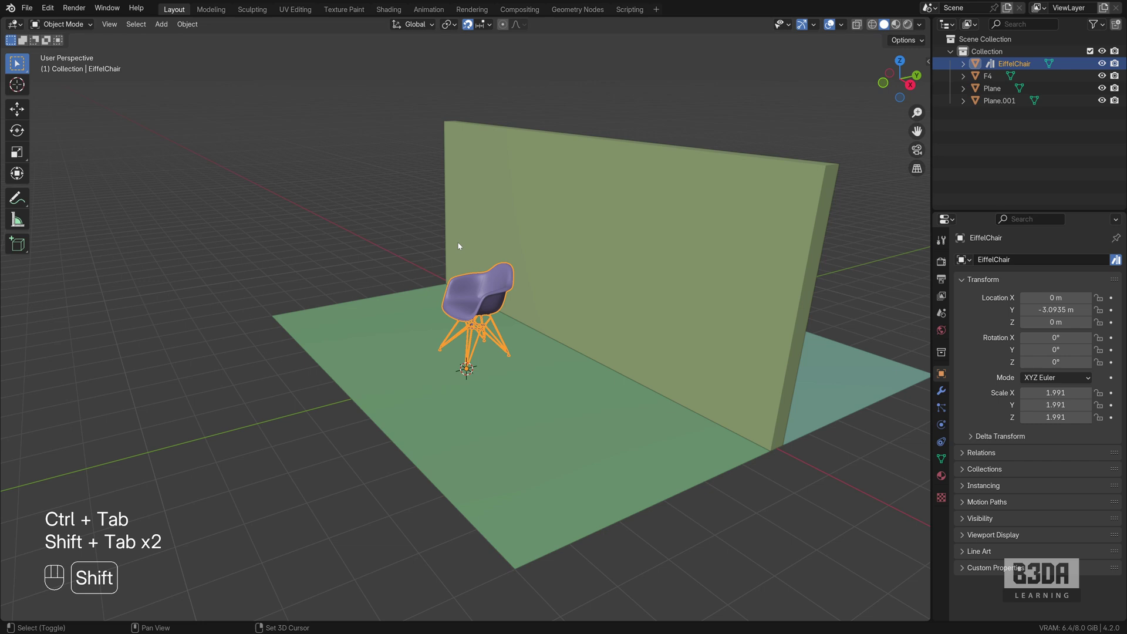
key(shift+Tab)
key(shift+Tab)
key(shift+Tab)
key(shift+Tab)
key(shift+Tab)
key(shift+Tab)
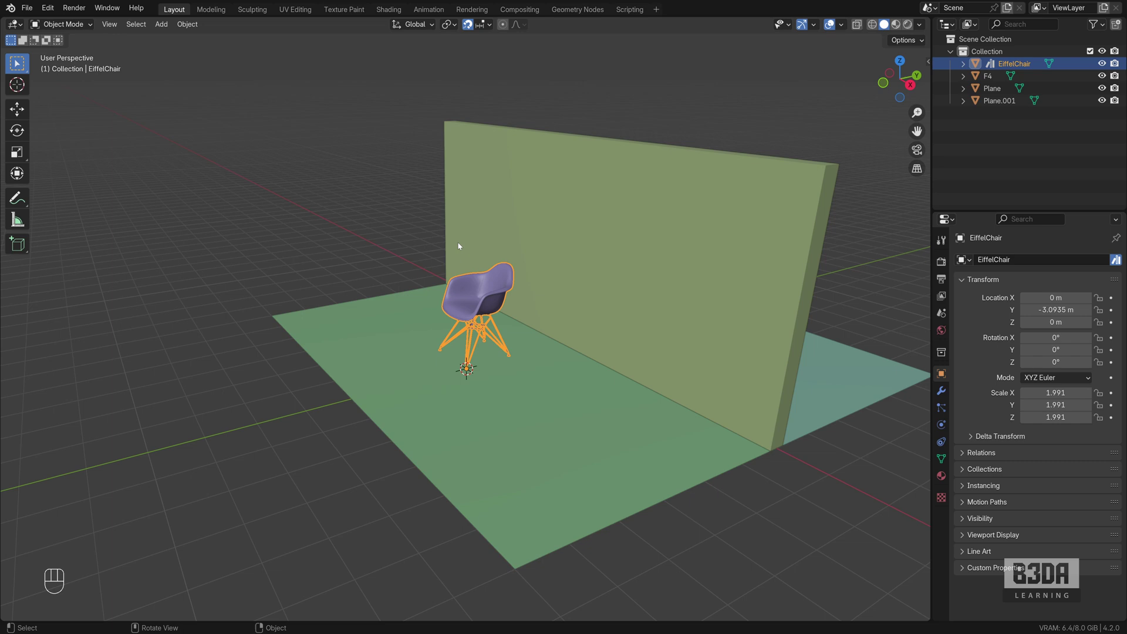
Set the snap target to both Vertex and Edge (Mix) instead of Increment.
click(489, 25)
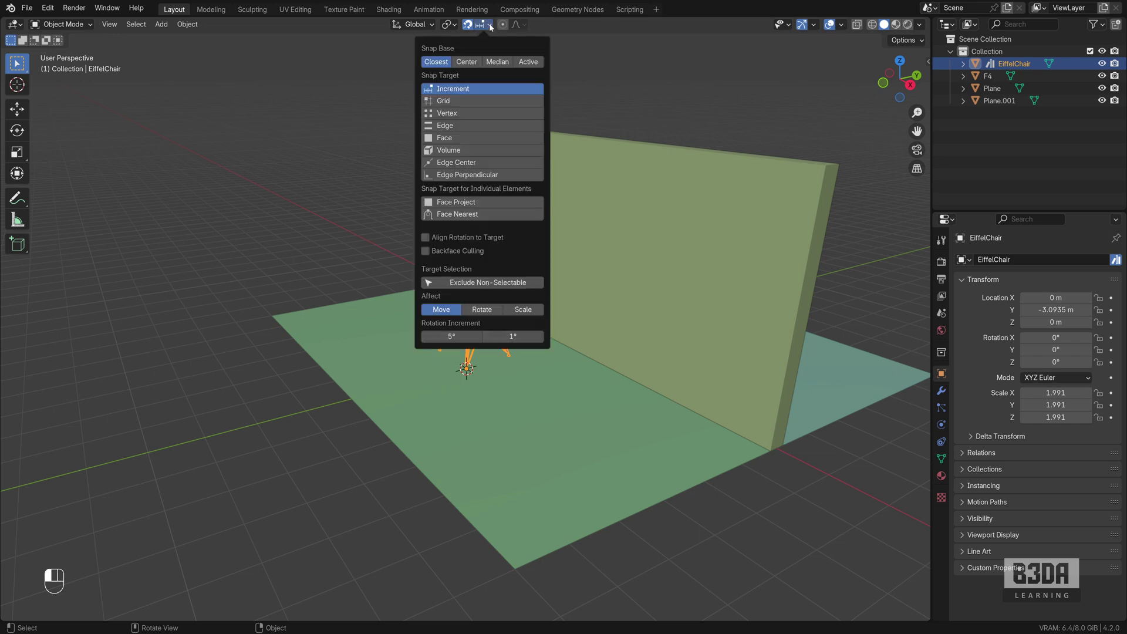
click(466, 113)
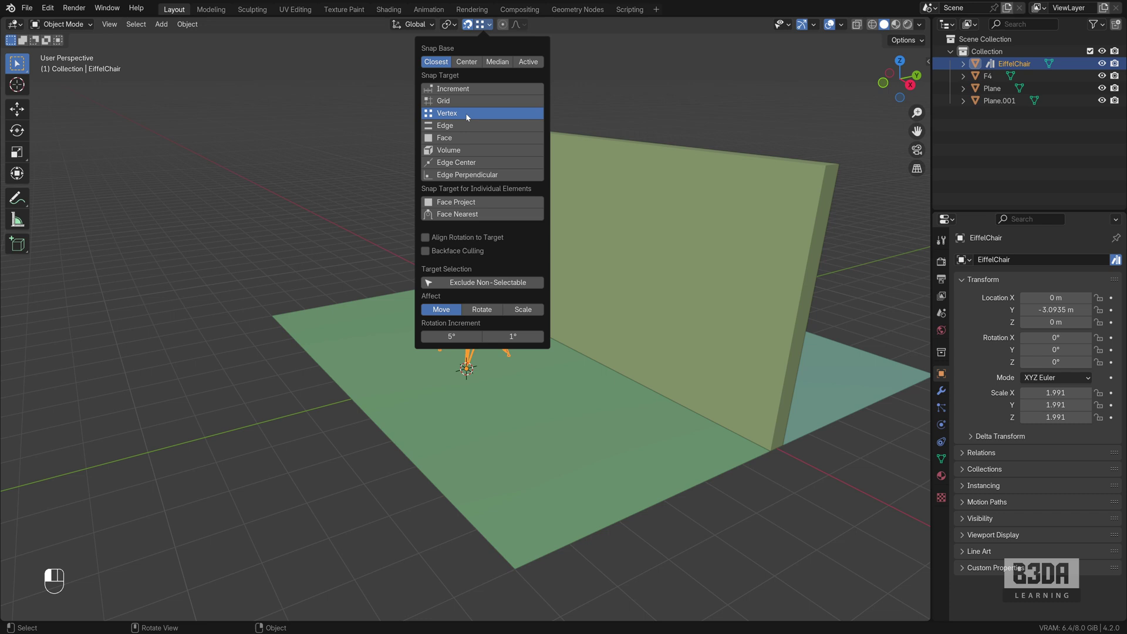
shift+click(470, 126)
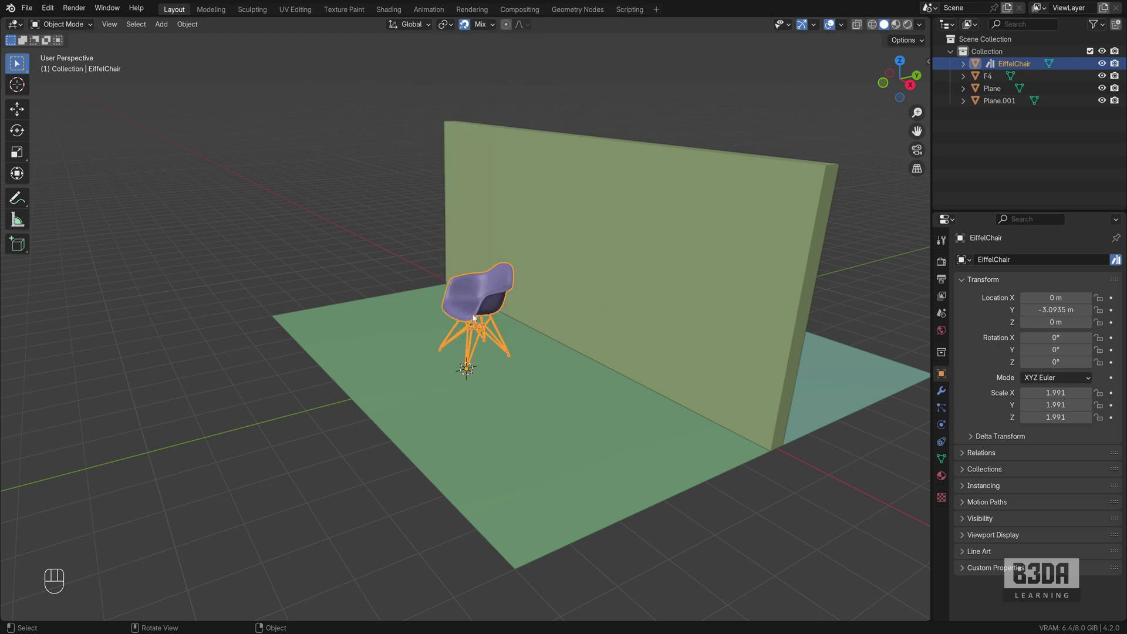
key(g)
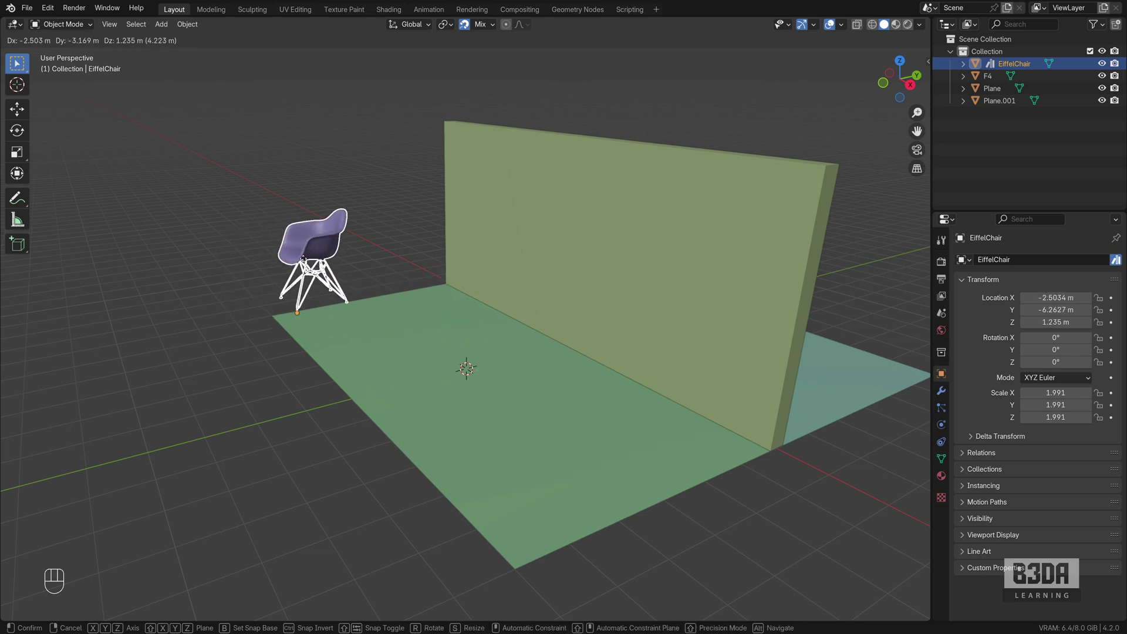
key(Escape)
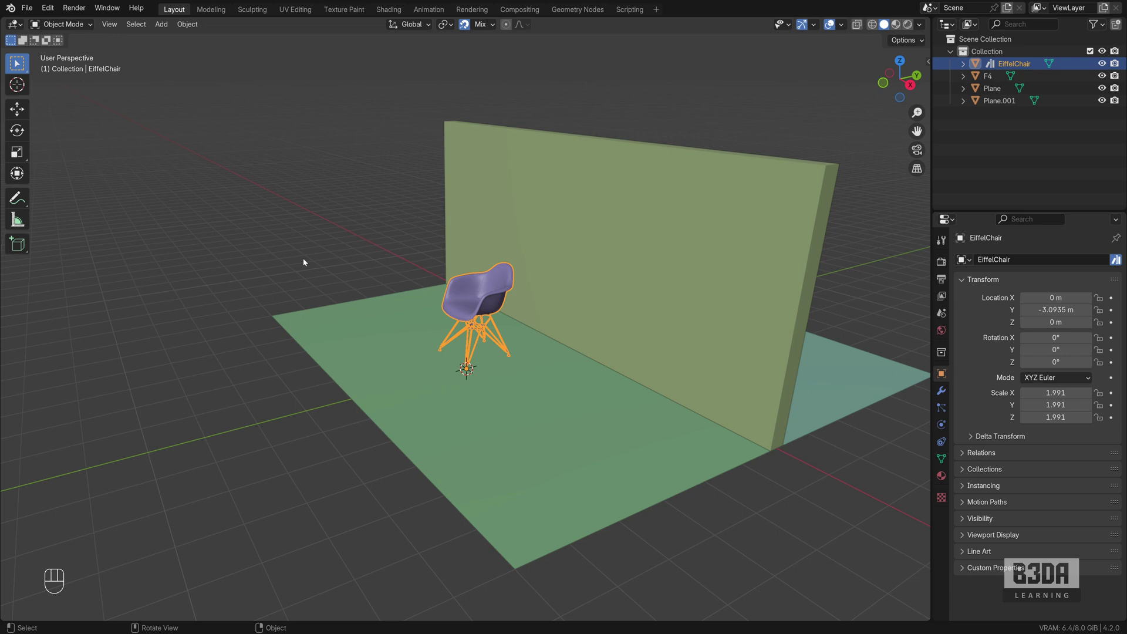
Begin a G move on the chair in snap-base mode, zooming and orbiting to the leg's bottom vertex.
key(g)
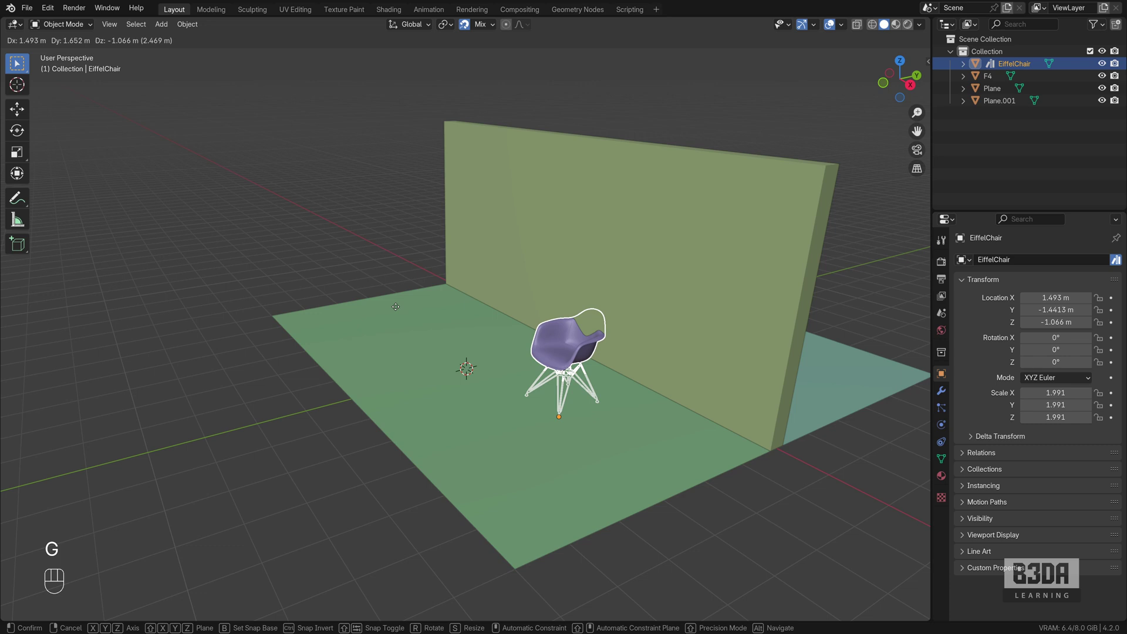
key(b)
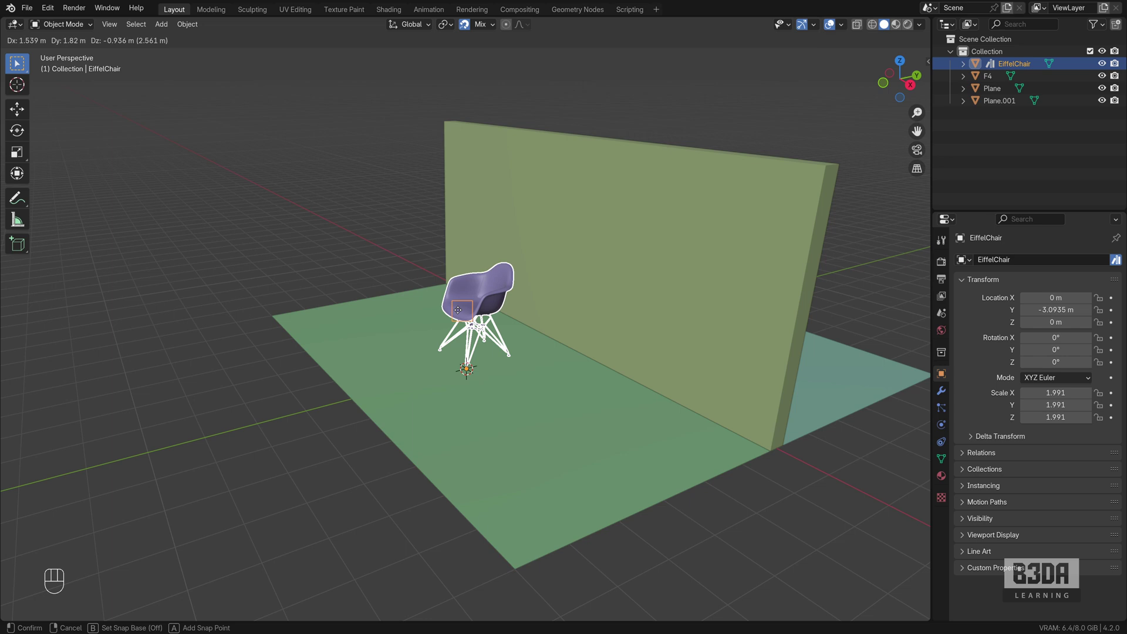
alt+scroll(484, 318, up, 6)
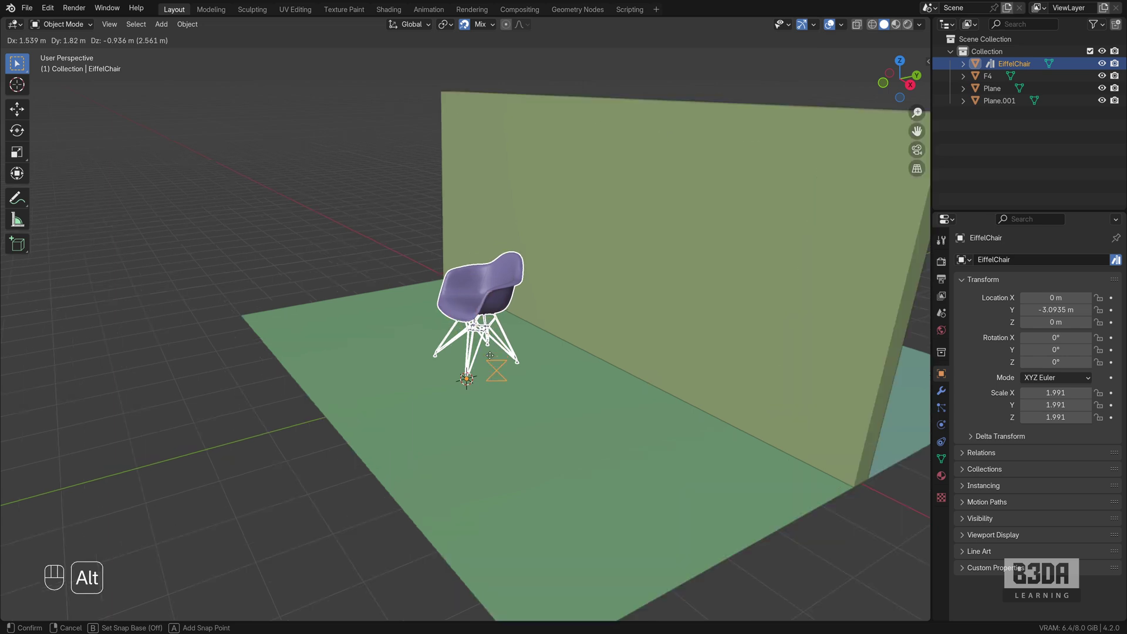
alt+scroll(489, 359, down, 2)
alt+scroll(489, 359, up, 2)
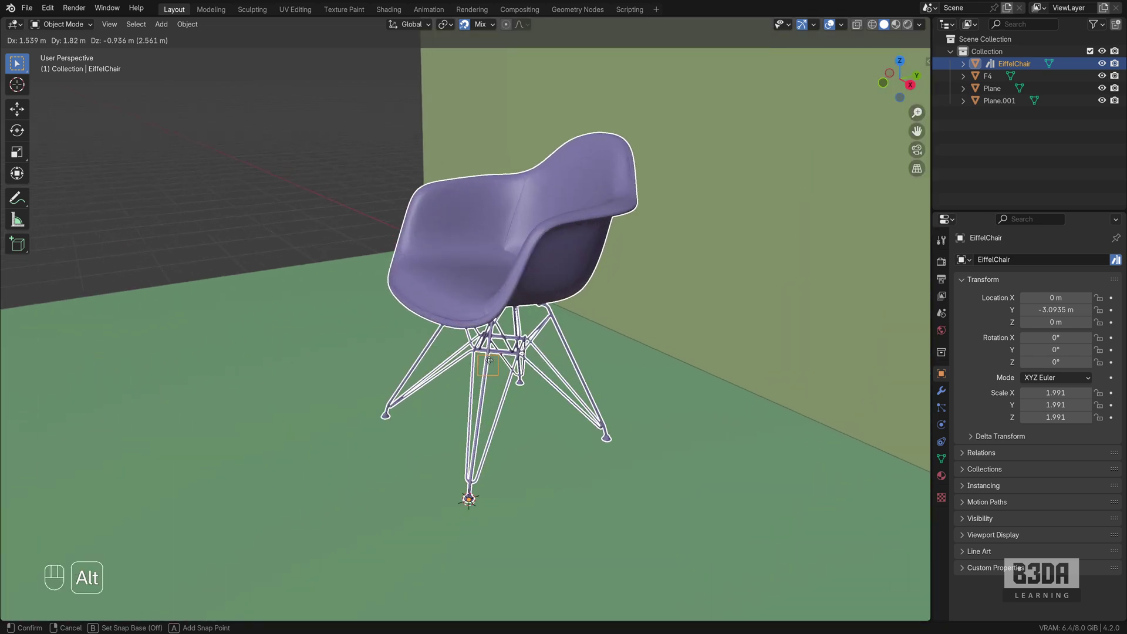
alt+scroll(490, 360, down, 4)
alt+scroll(490, 360, down, 3)
alt+middle_drag(489, 360, 408, 365)
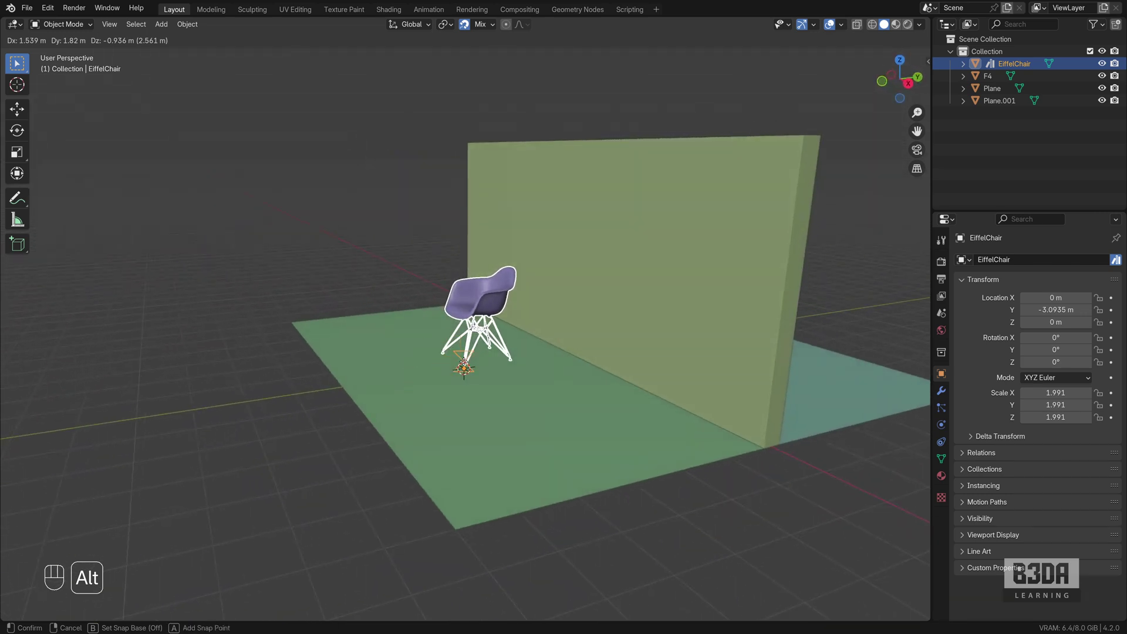
alt+scroll(467, 361, up, 5)
alt+middle_drag(482, 466, 477, 469)
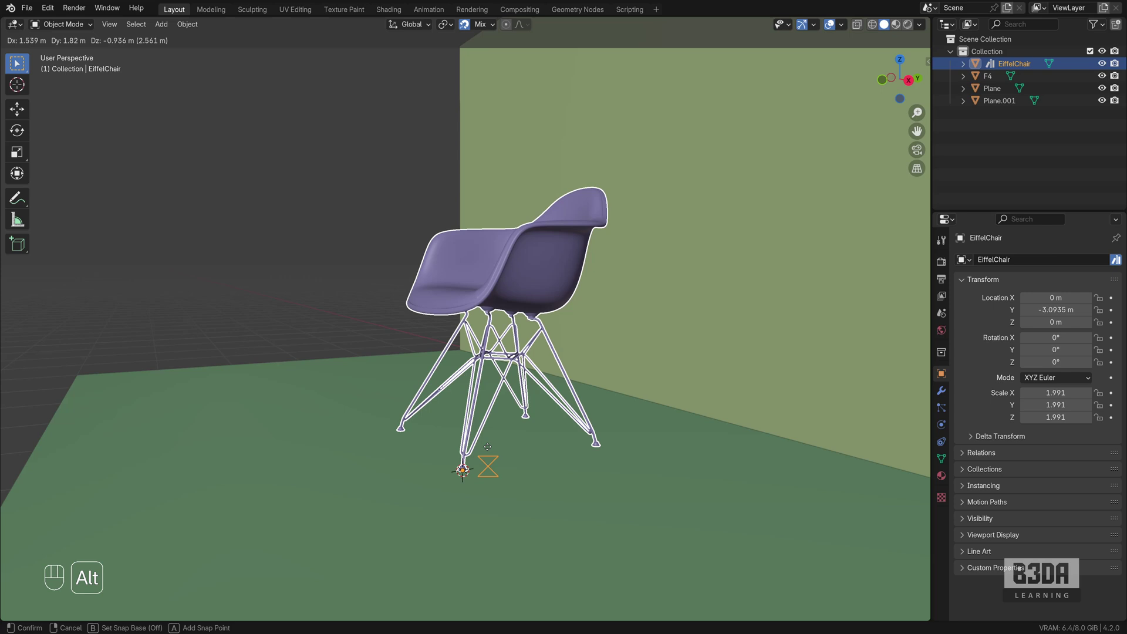
alt+scroll(472, 474, up, 2)
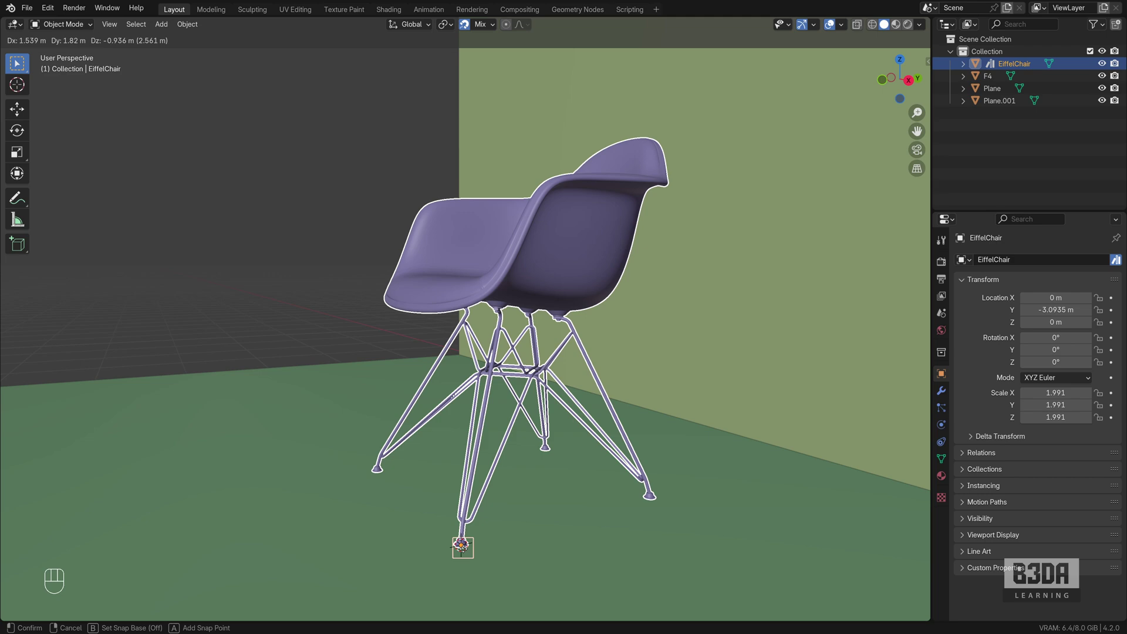
Use a chair leg tip as snap base and drop the chair beyond the wall at Y 3.0986 m.
click(461, 544)
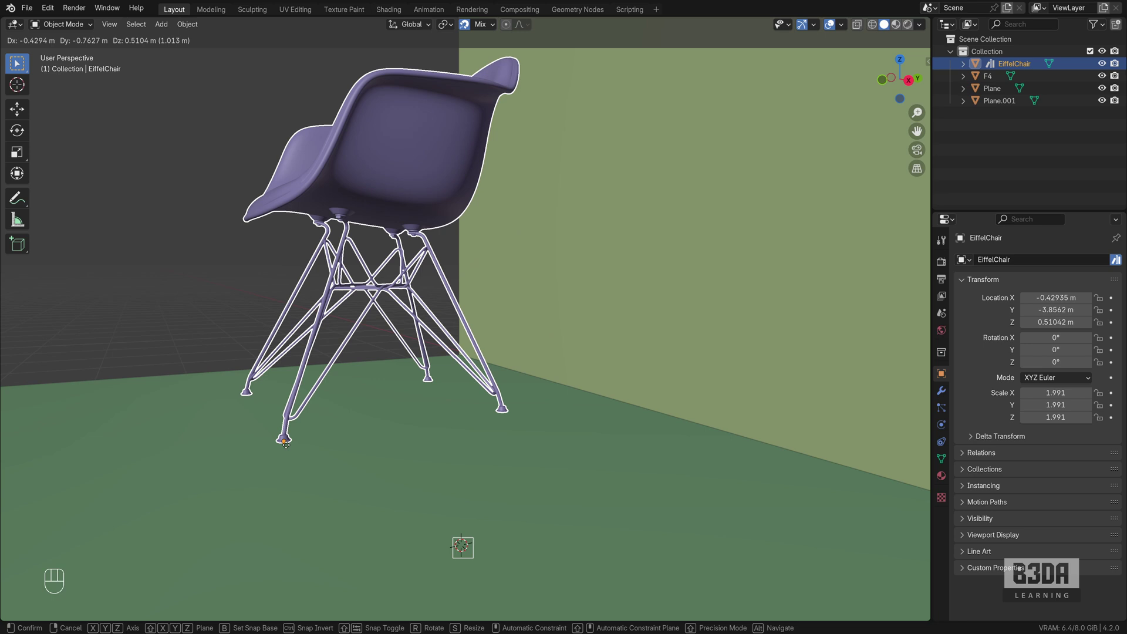
alt+scroll(311, 458, down, 5)
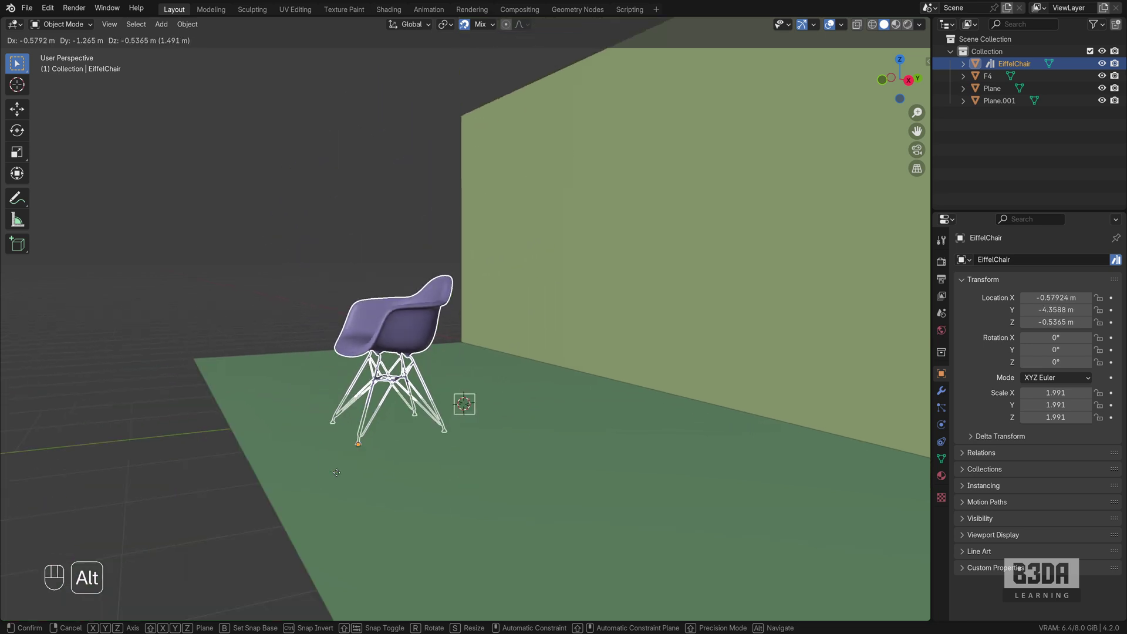
alt+scroll(337, 472, down, 5)
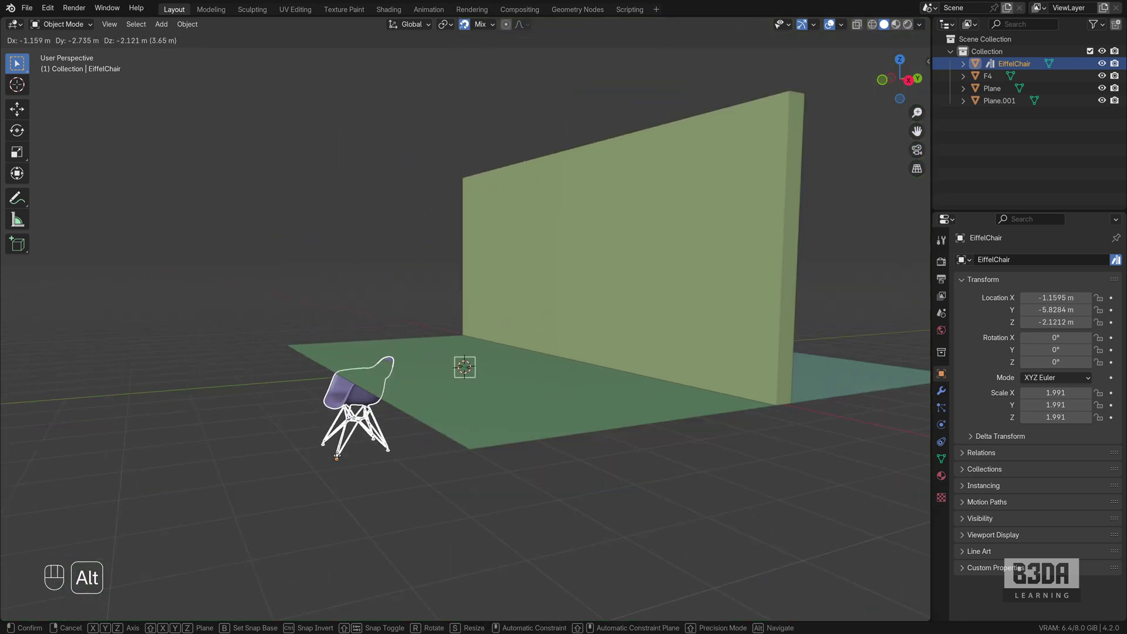
alt+middle_drag(651, 340, 528, 352)
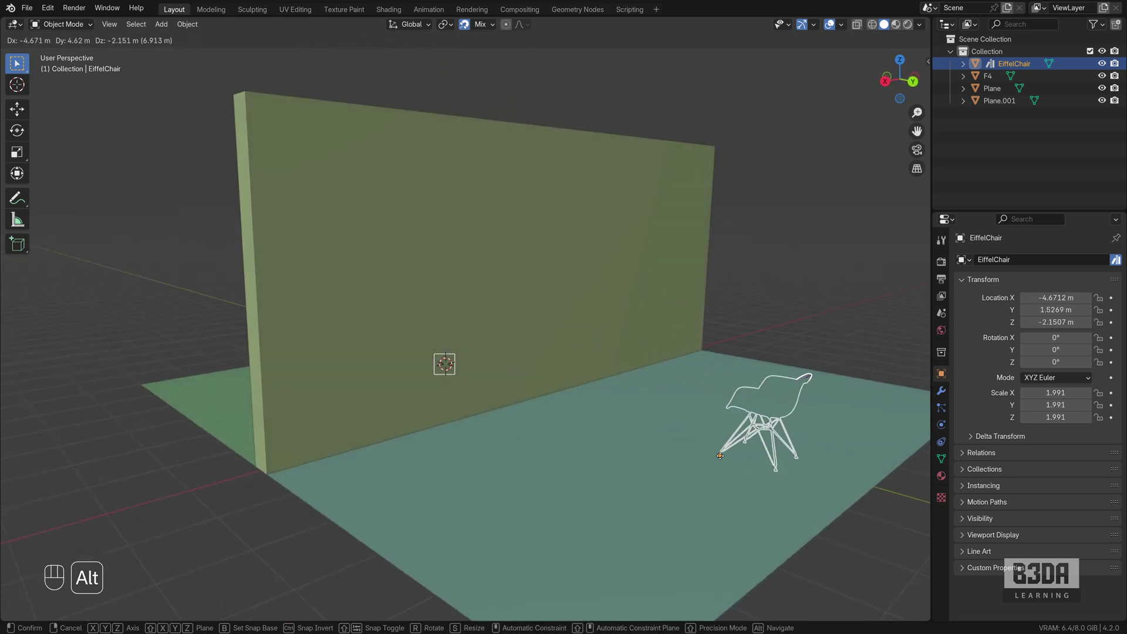
mouse_move(720, 455)
mouse_down()
mouse_move(698, 449)
mouse_move(836, 511)
mouse_move(839, 499)
mouse_move(716, 499)
mouse_move(787, 508)
mouse_move(874, 495)
mouse_move(873, 480)
mouse_move(595, 459)
mouse_move(681, 431)
mouse_up()
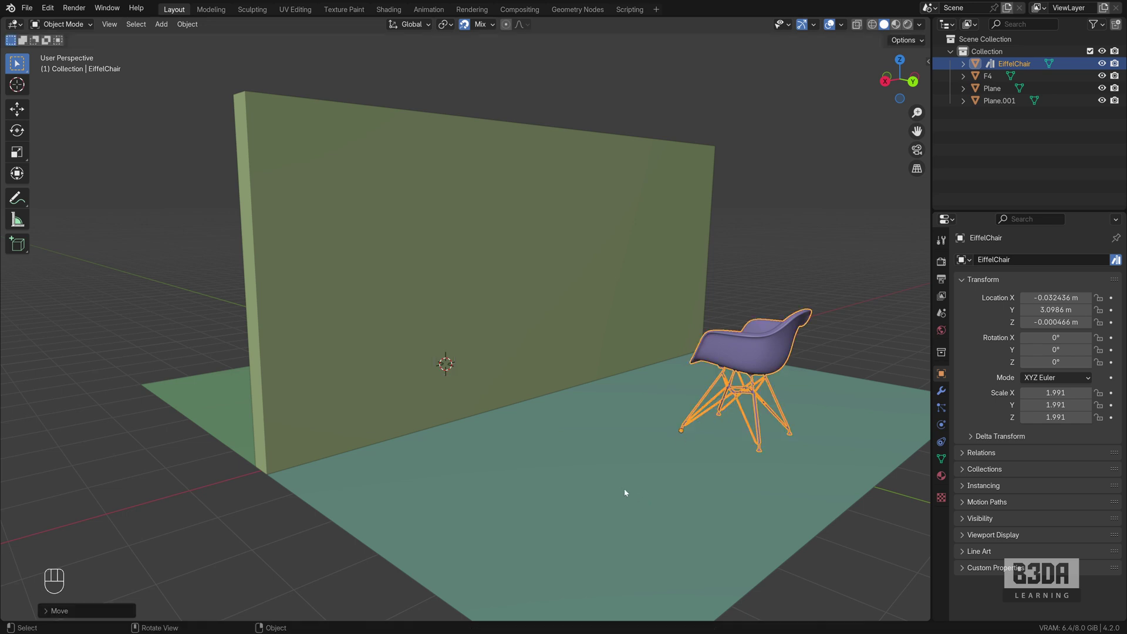
Orbit to a side angle showing the wall edge-on with the chair standing past it.
scroll(621, 487, down, 3)
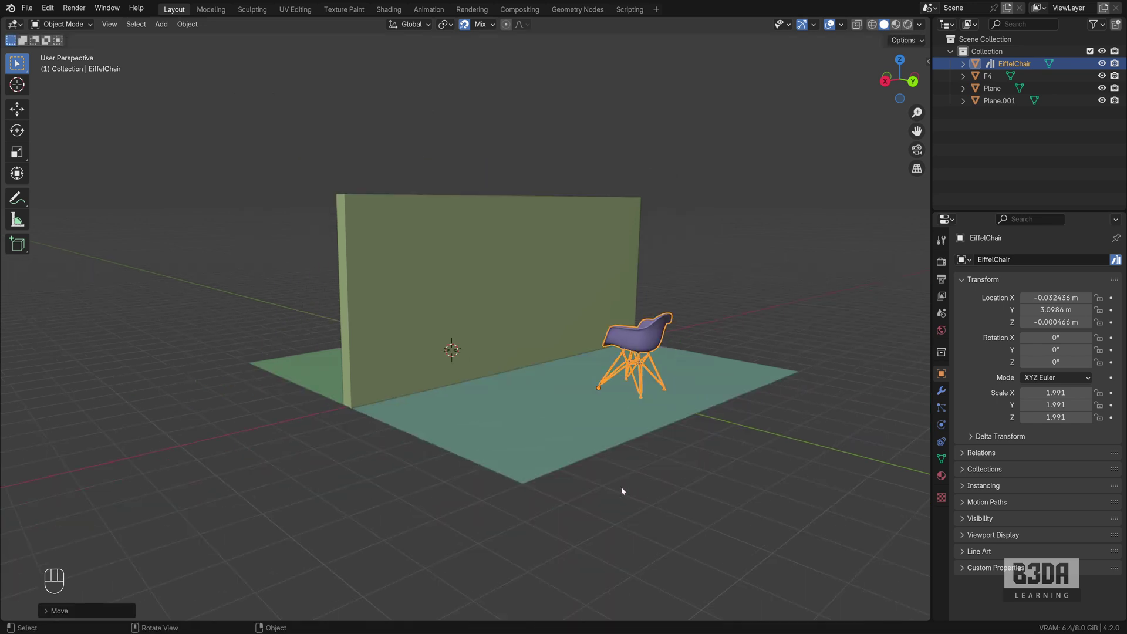
scroll(580, 486, up, 1)
middle_drag(476, 468, 564, 473)
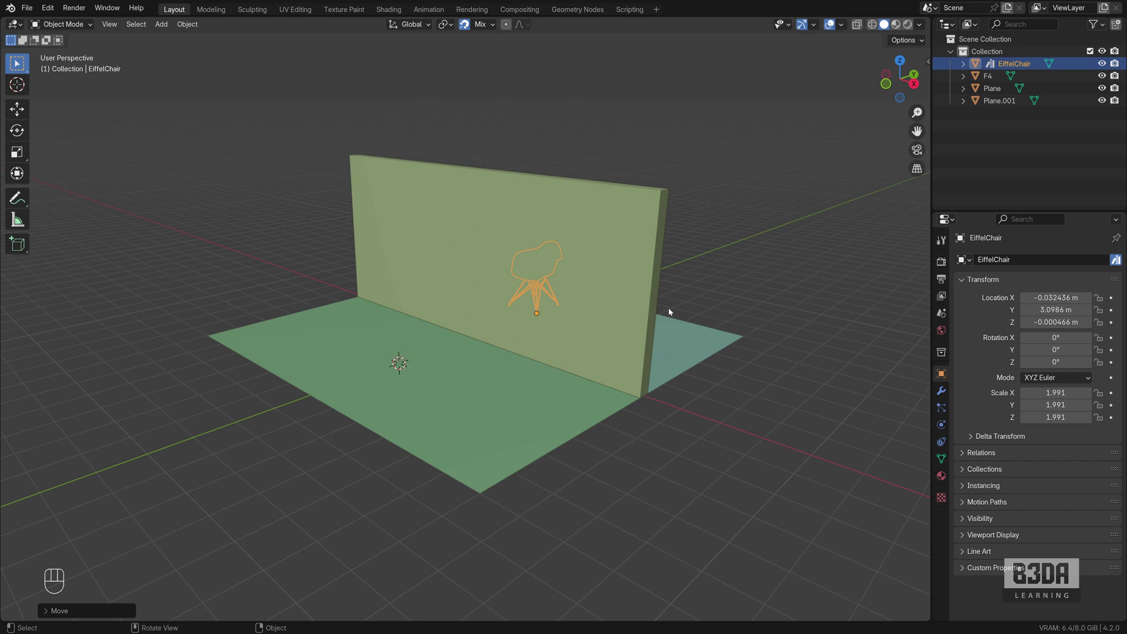
middle_drag(615, 331, 528, 335)
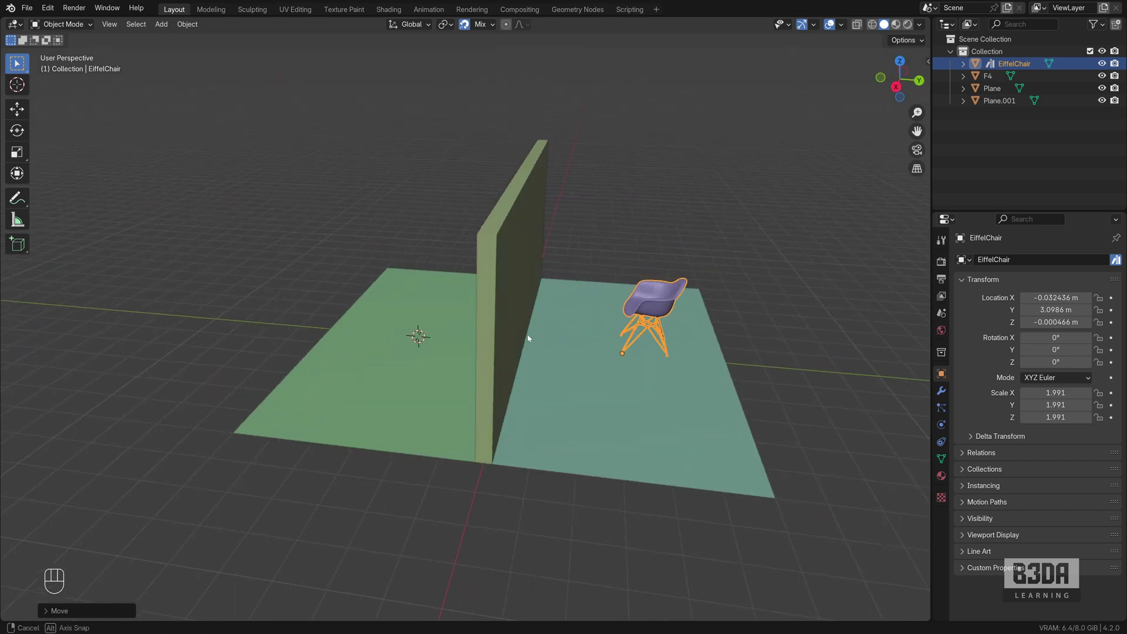
click(486, 25)
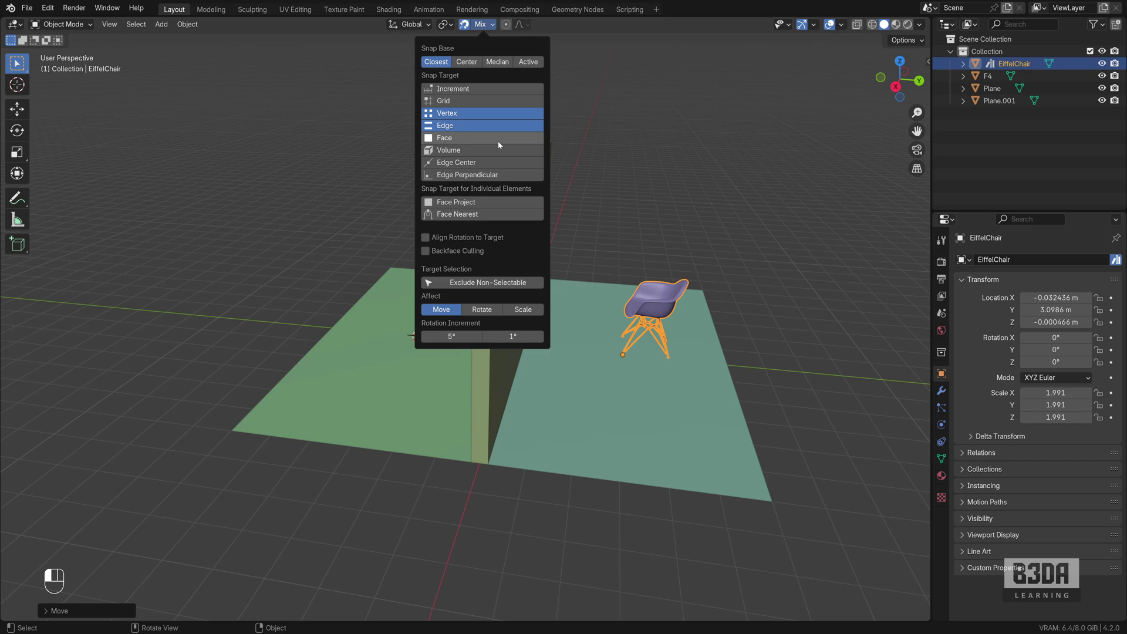